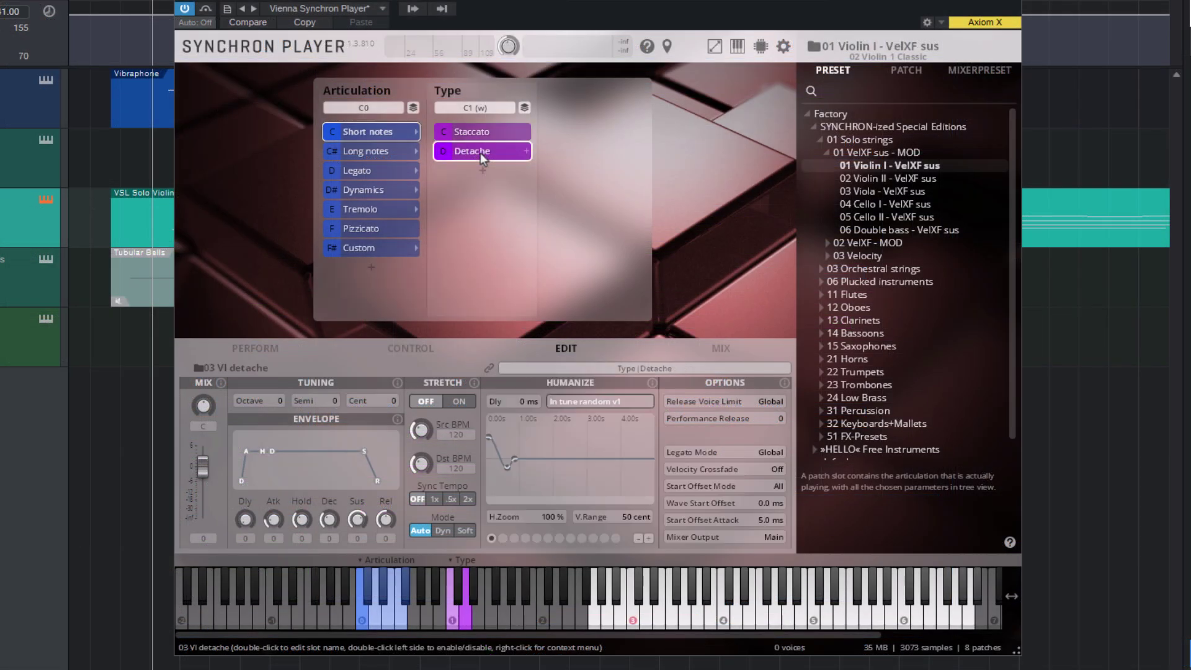
Pick Legato in the Synchron Player, then set VSL Solo Violin I's sound variation to Short notes – Staccato.
click(376, 170)
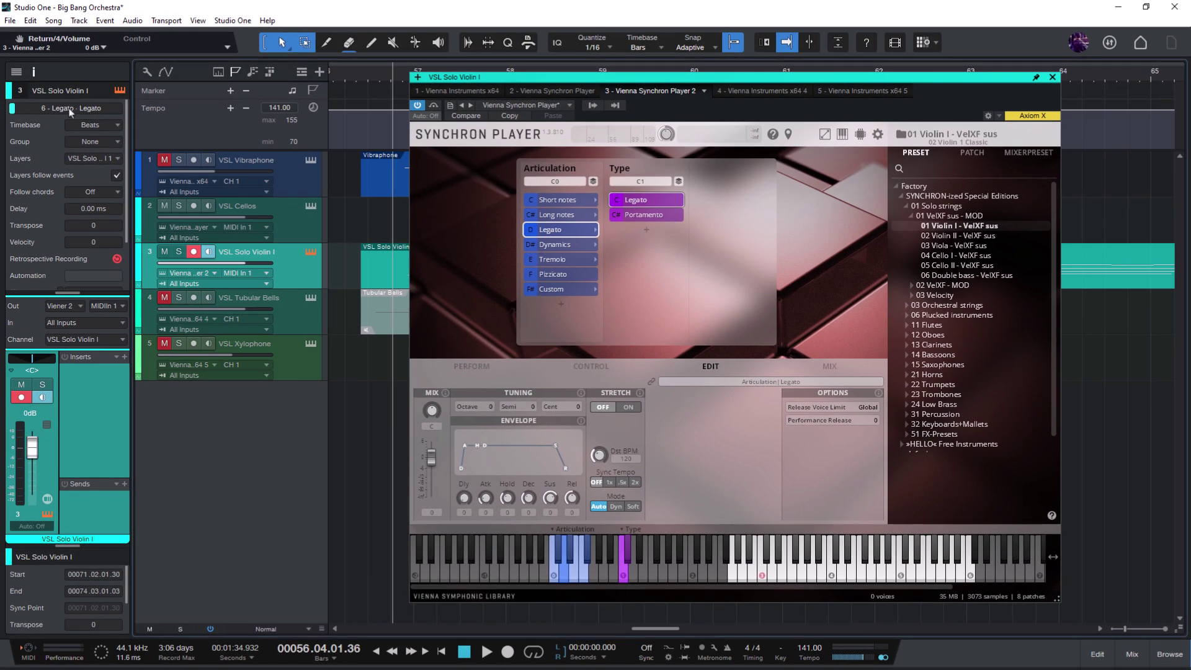
click(71, 112)
click(111, 292)
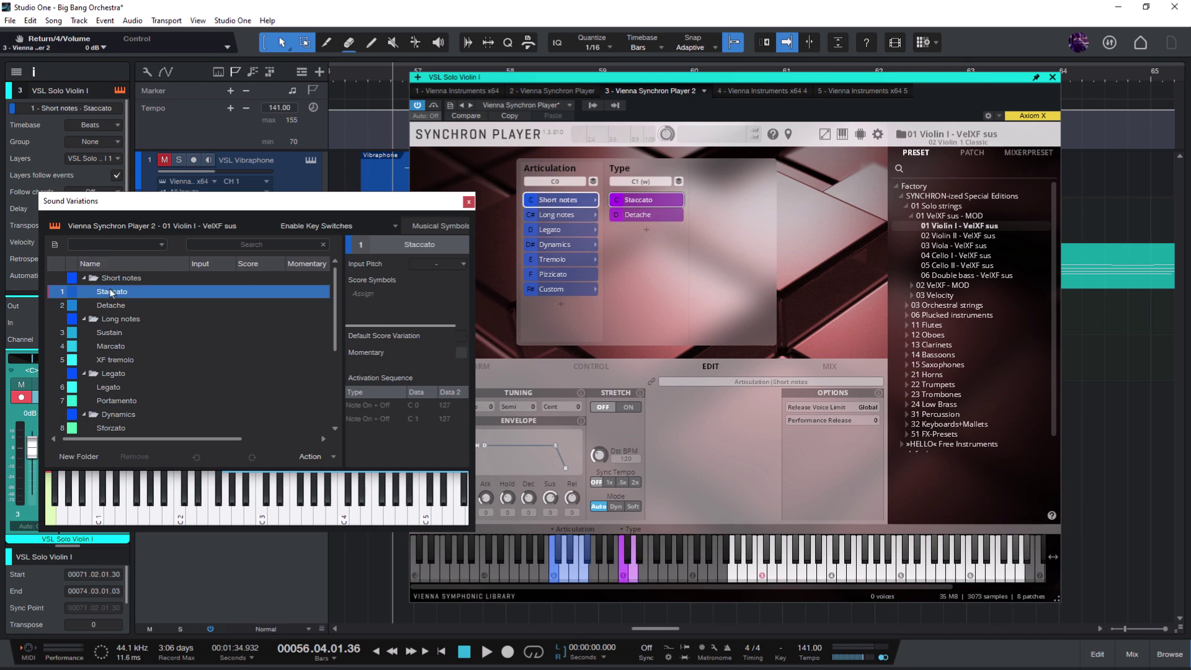
Switch the violin to XF tremolo; set Half Palm Mute to Keyswitch and Palm Mute 1 to Sustain Pedal.
click(113, 361)
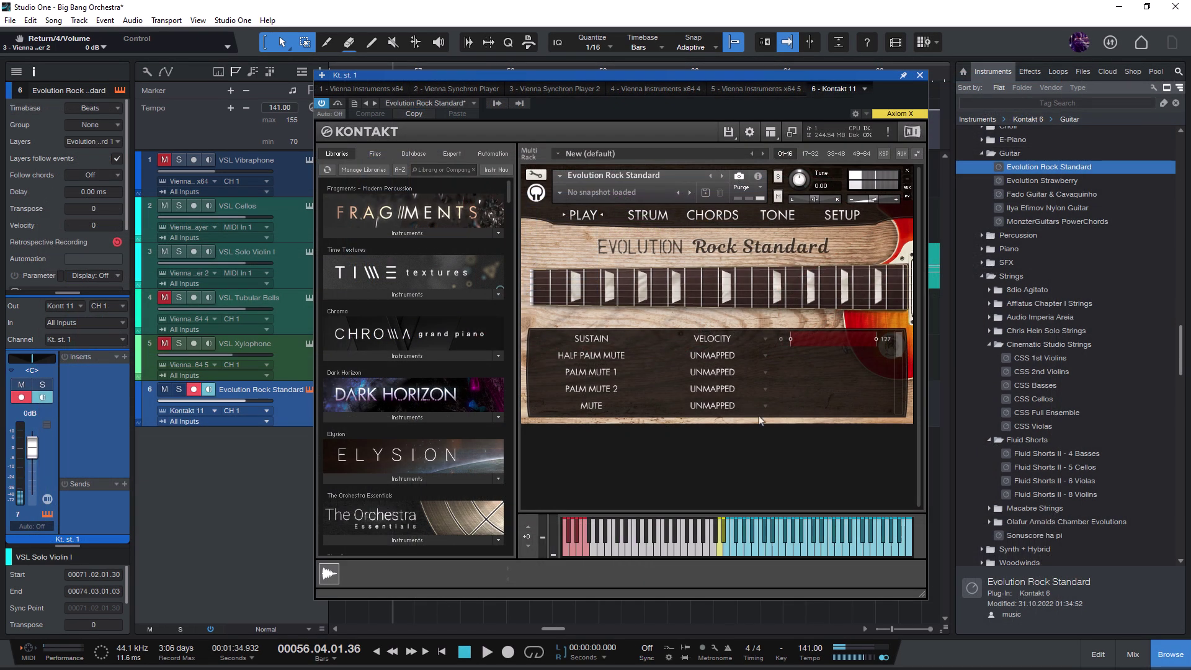
click(715, 358)
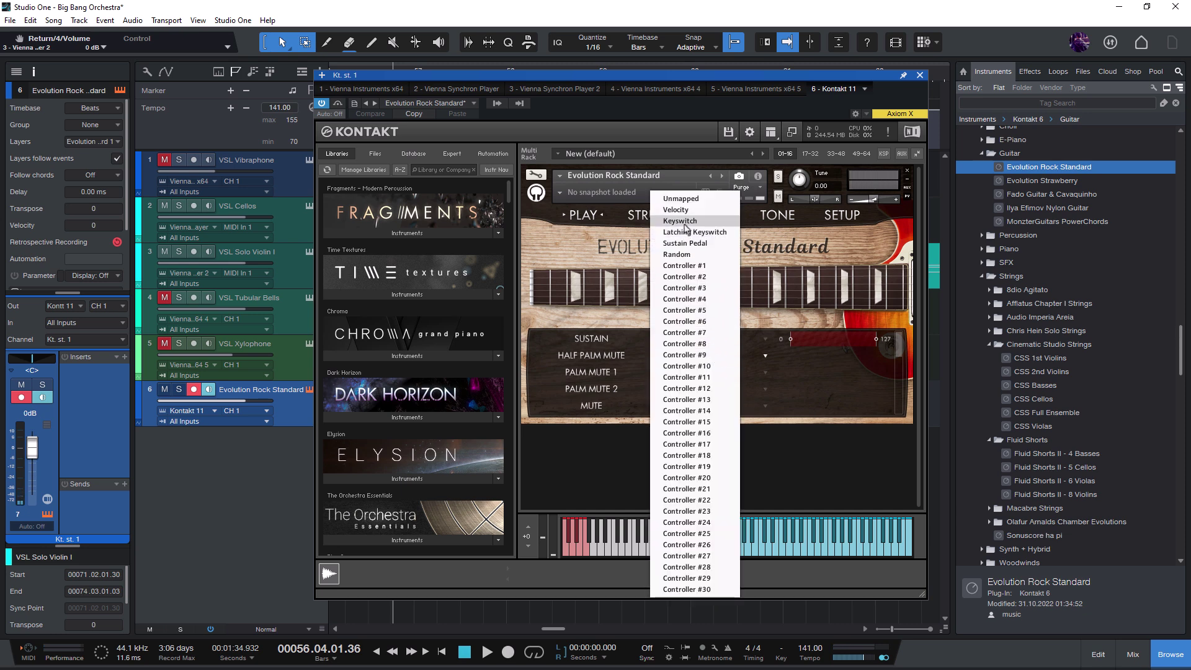
click(687, 225)
click(712, 374)
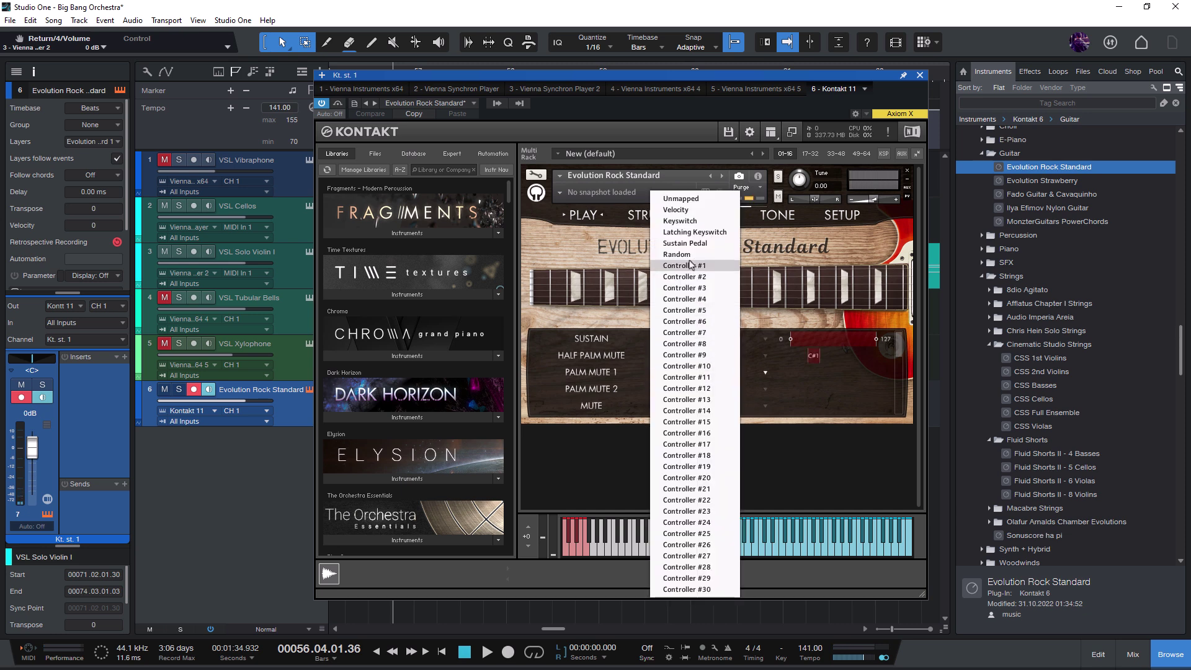
click(701, 264)
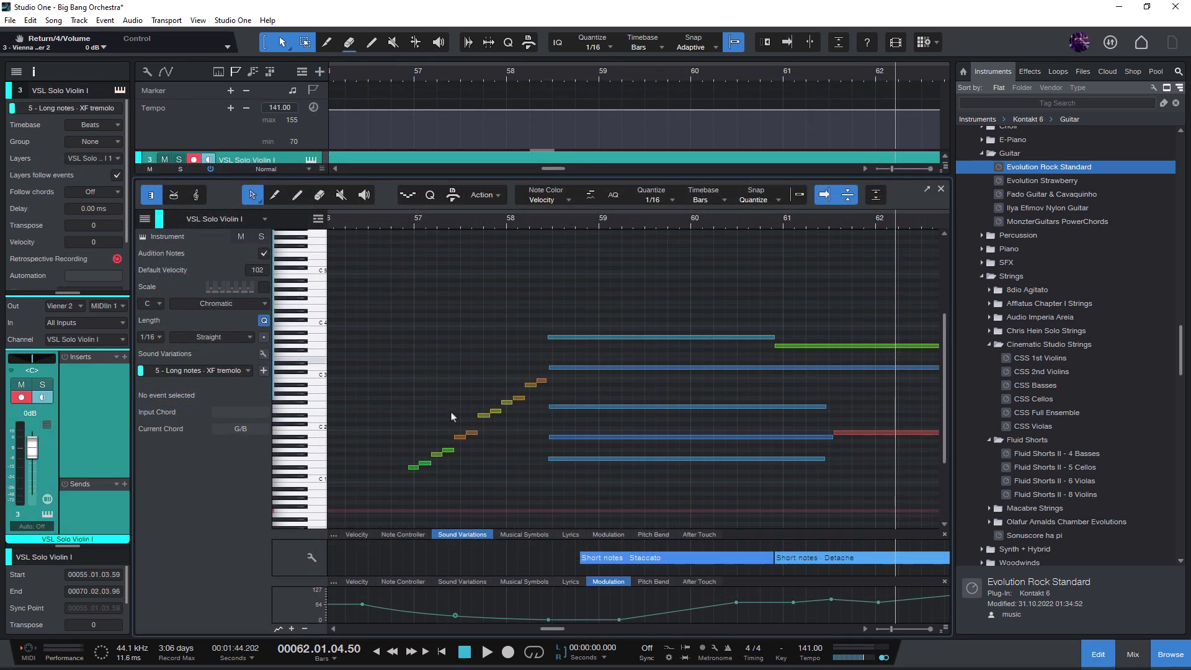
Give the twelve rising violin notes the Short notes Detache variation and open the variation events' context menu.
drag(364, 355, 545, 479)
click(226, 371)
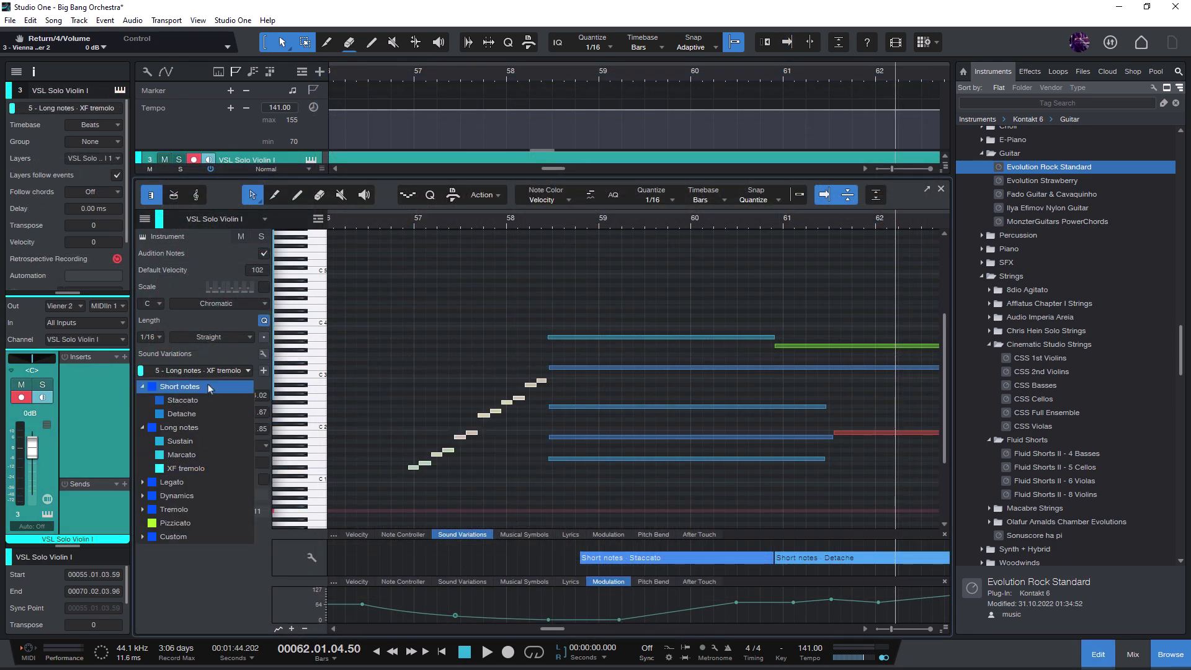
click(190, 418)
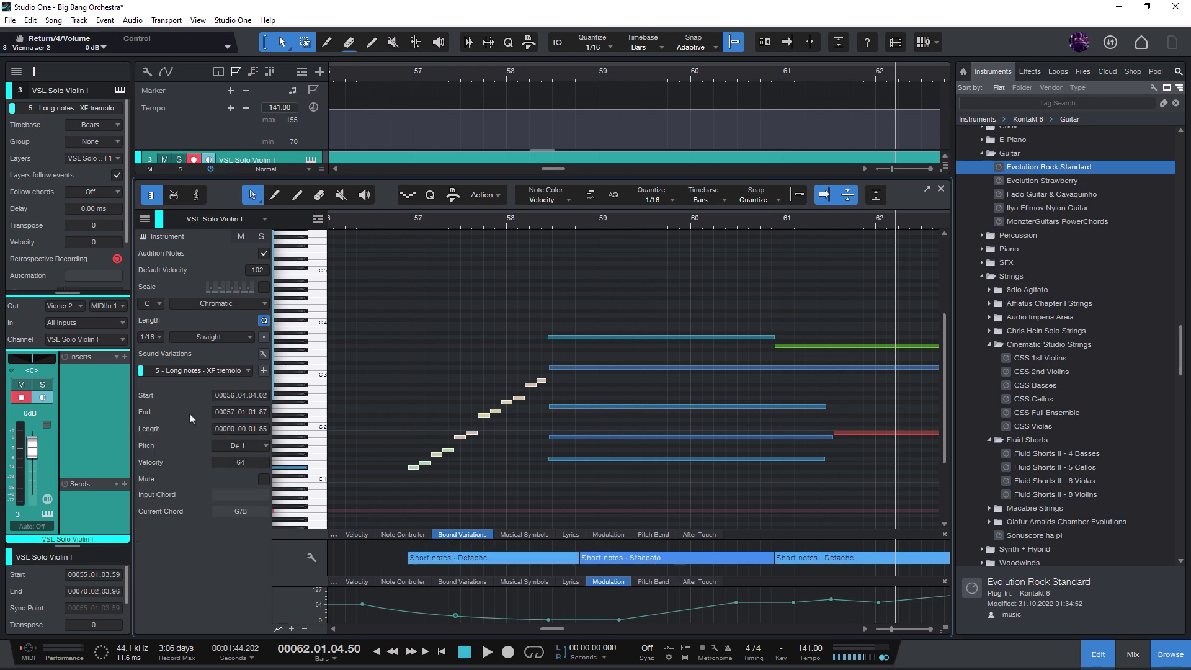
right_click(566, 559)
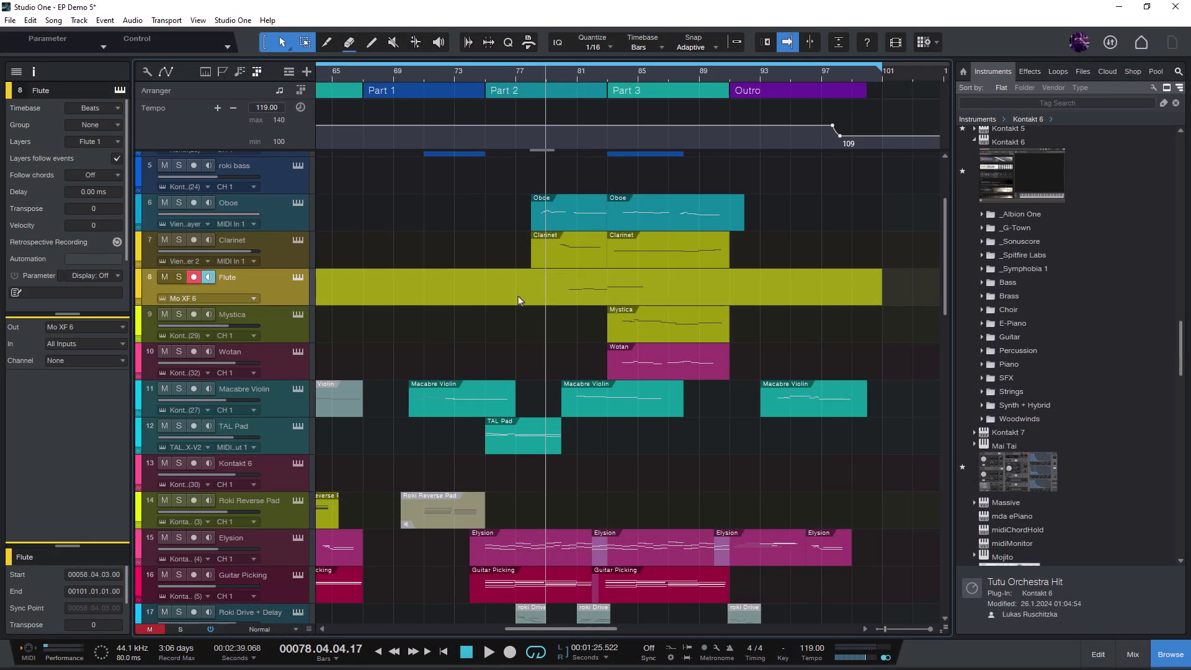
Add a Program Change controller lane to the Flute part's editor.
double_click(518, 301)
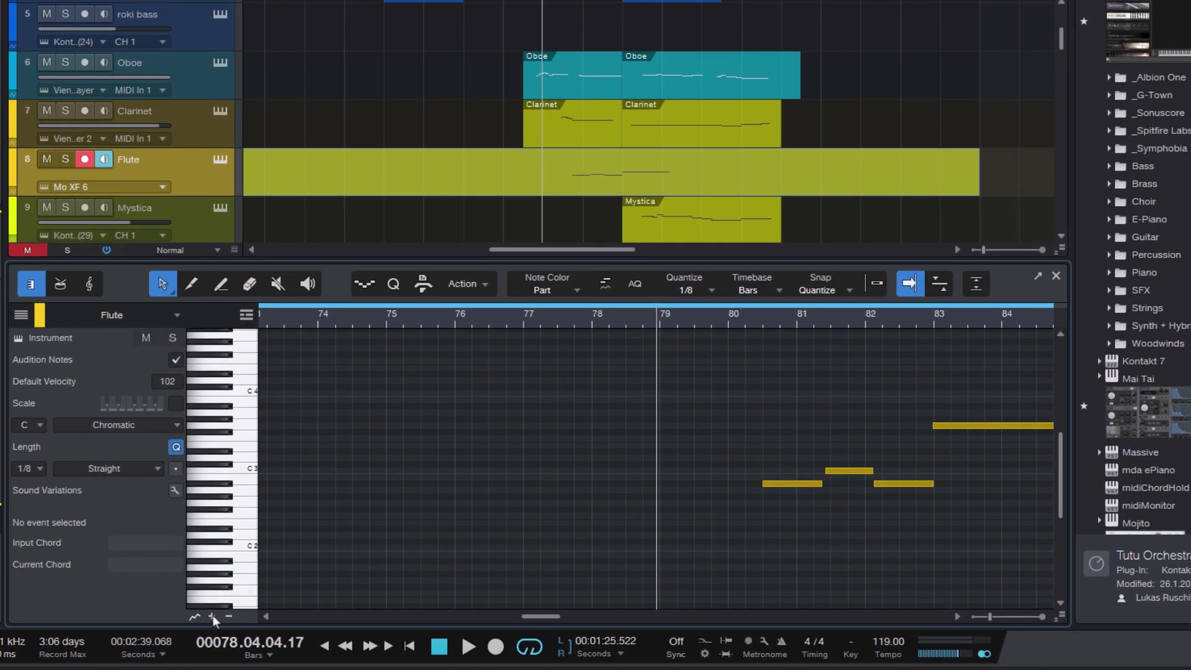
click(212, 616)
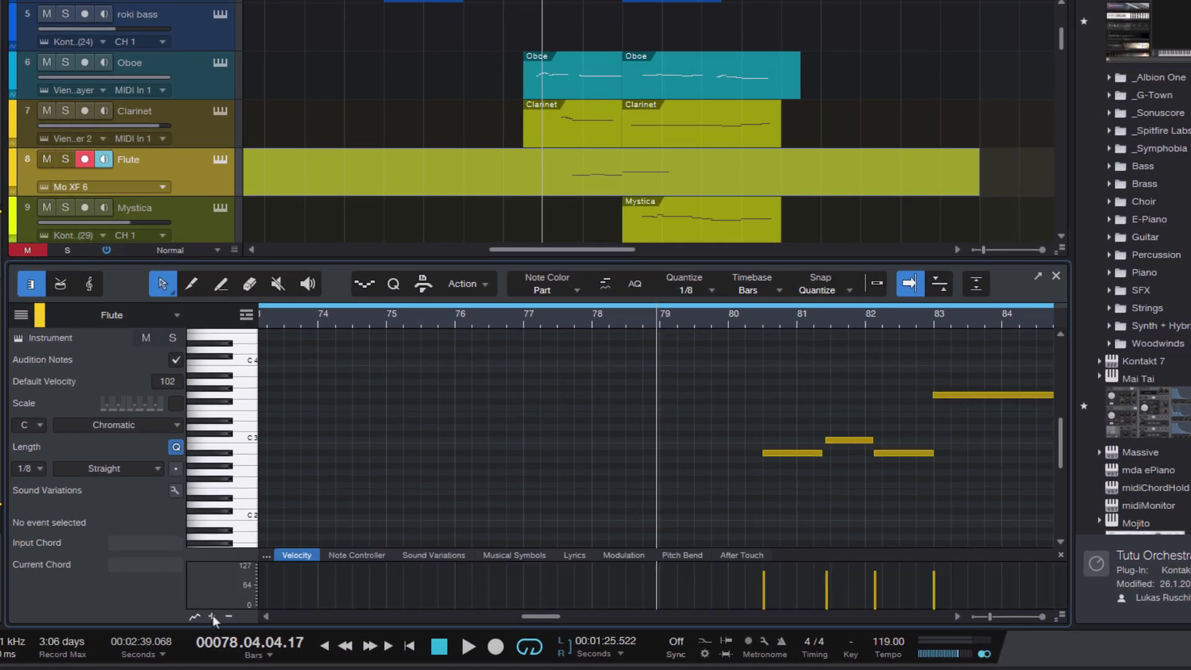
click(265, 556)
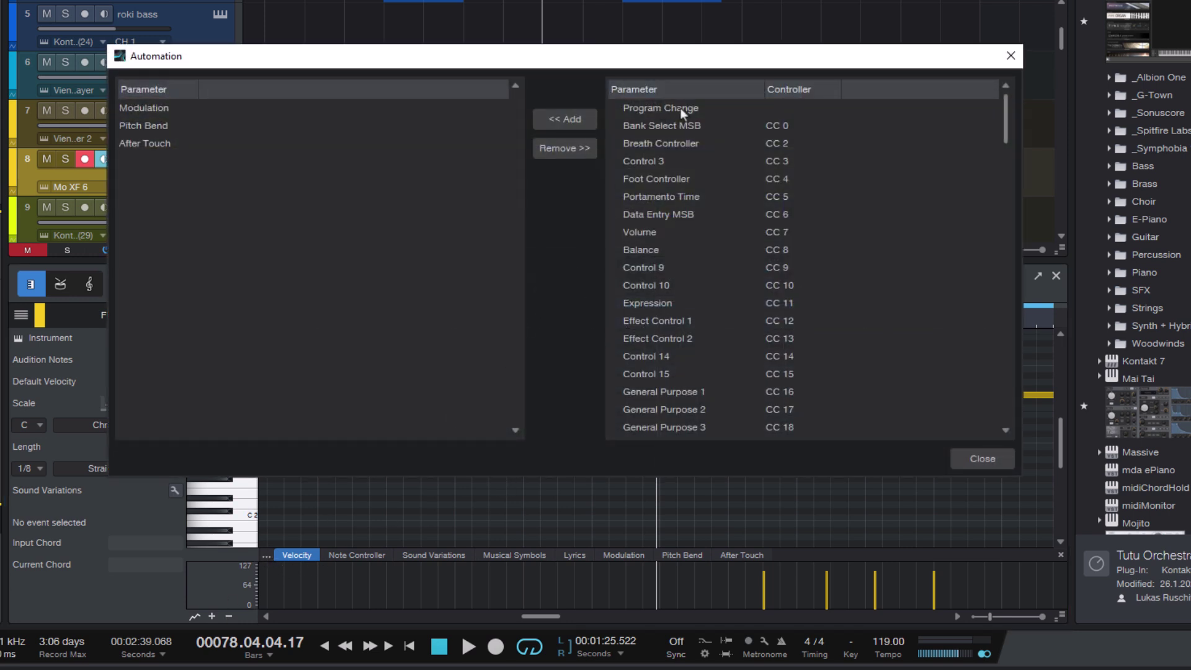
click(680, 108)
double_click(680, 109)
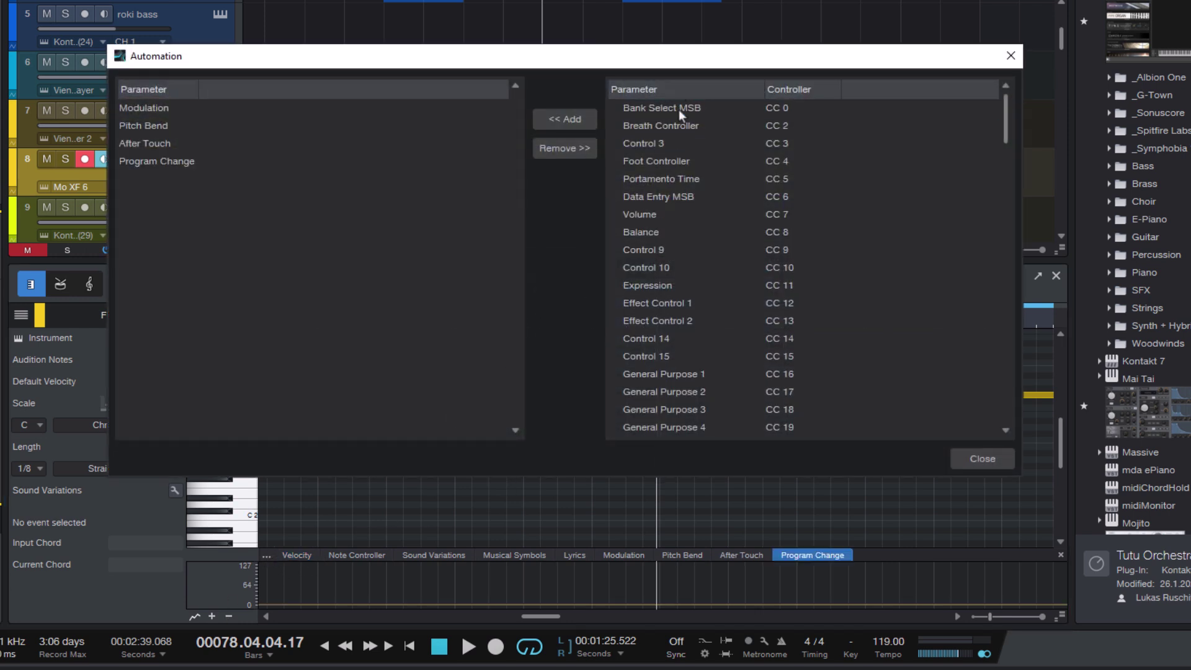
click(973, 456)
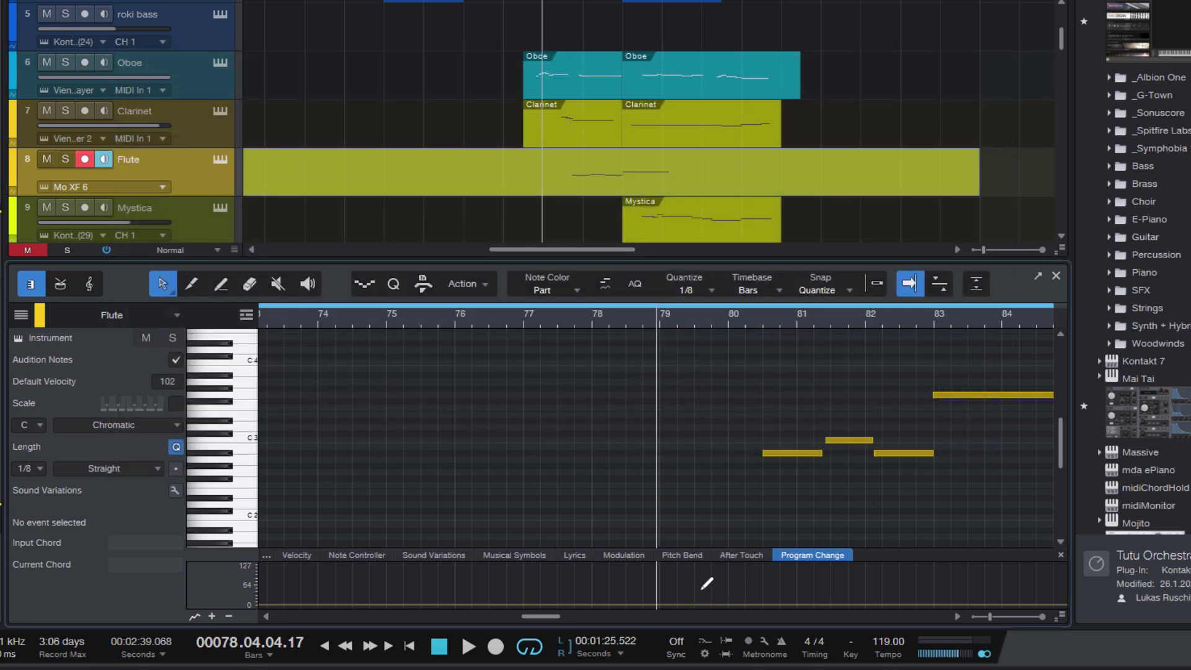
Draw one program change event in that lane with value 37.
click(701, 588)
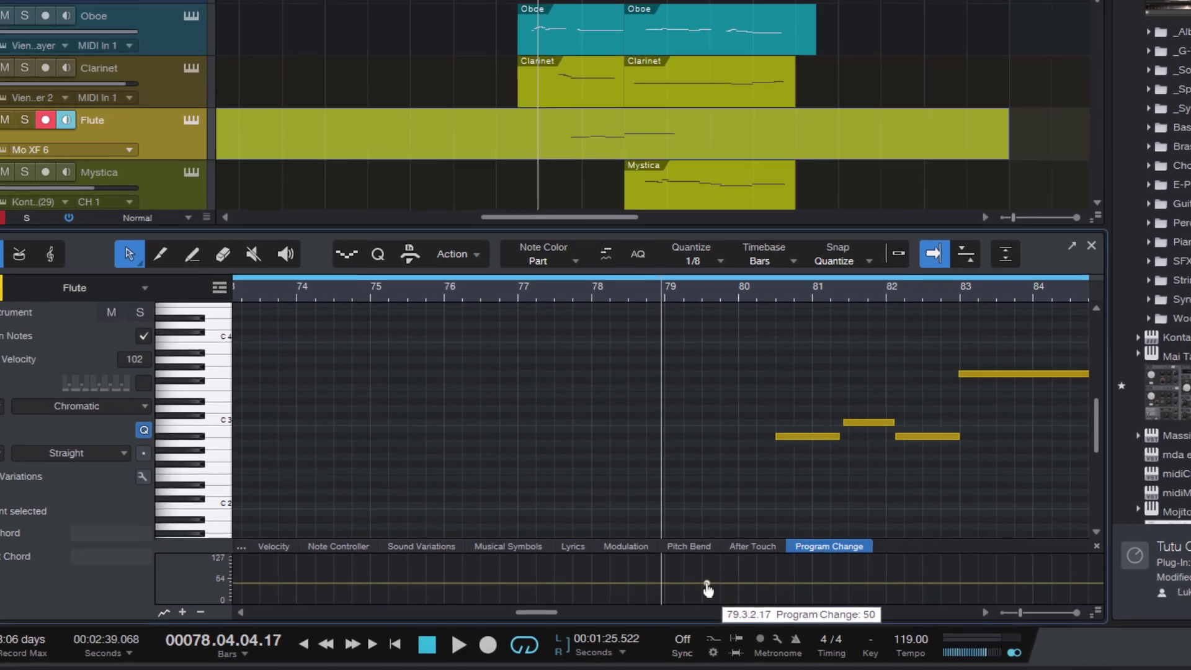
right_click(699, 589)
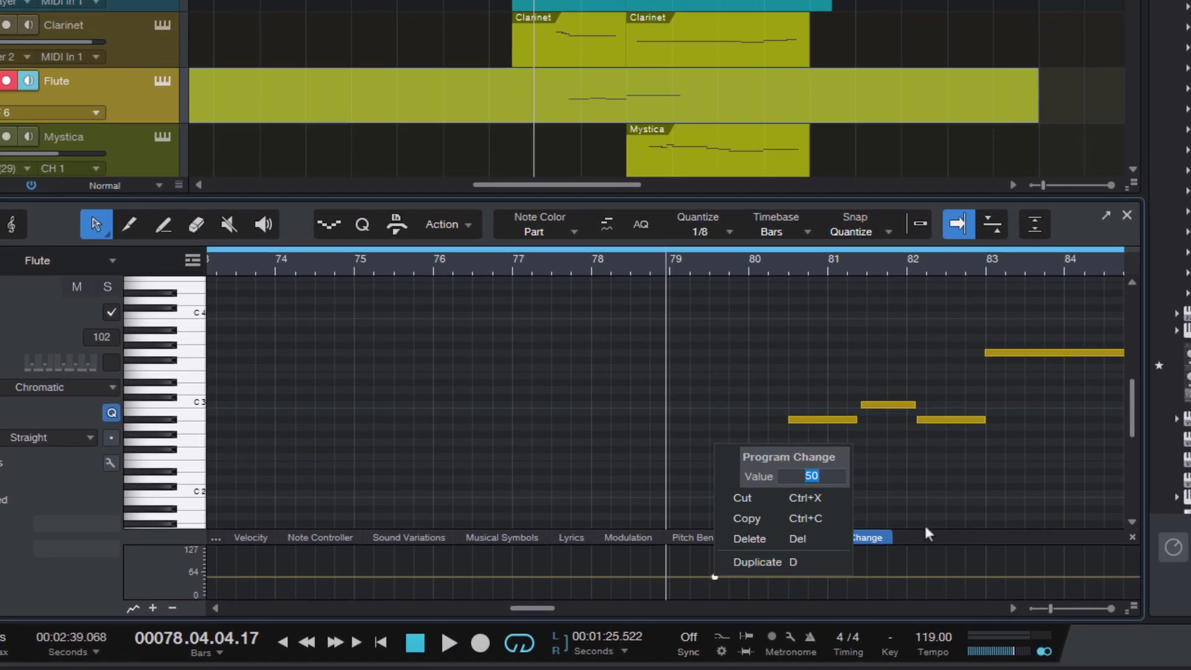
text(37)
key(Return)
Change the Flute's program change value to 3.
text(3)
key(Return)
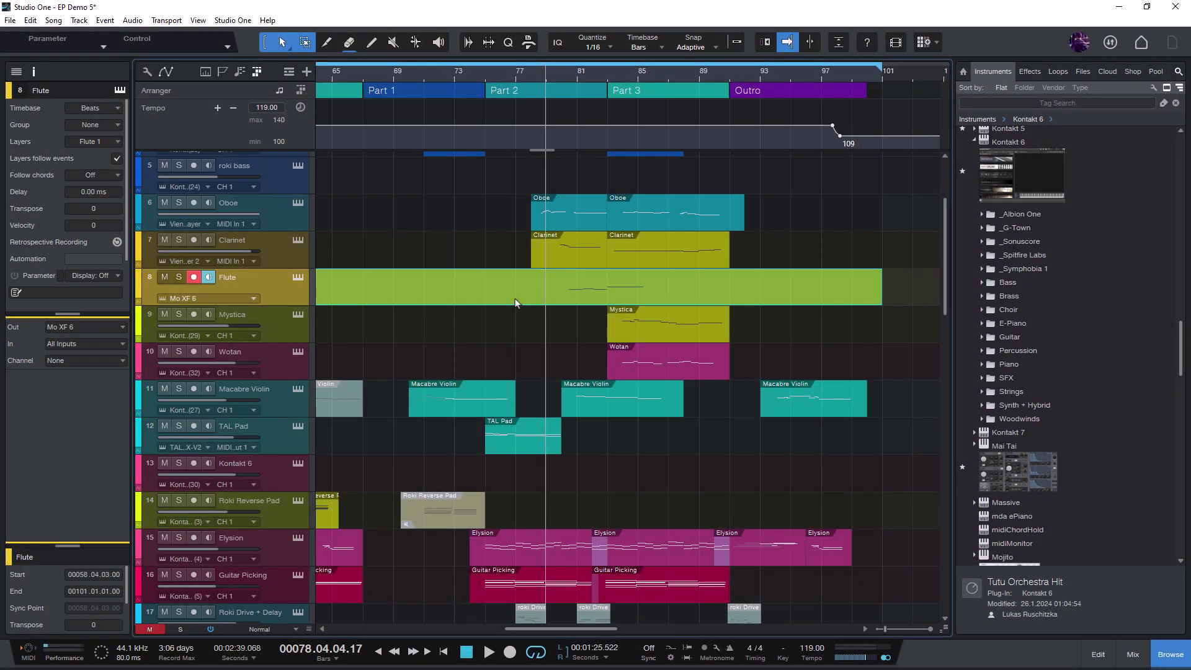
Open the Flute part and its empty Sound Variations editor for Mo XF 6.
double_click(515, 303)
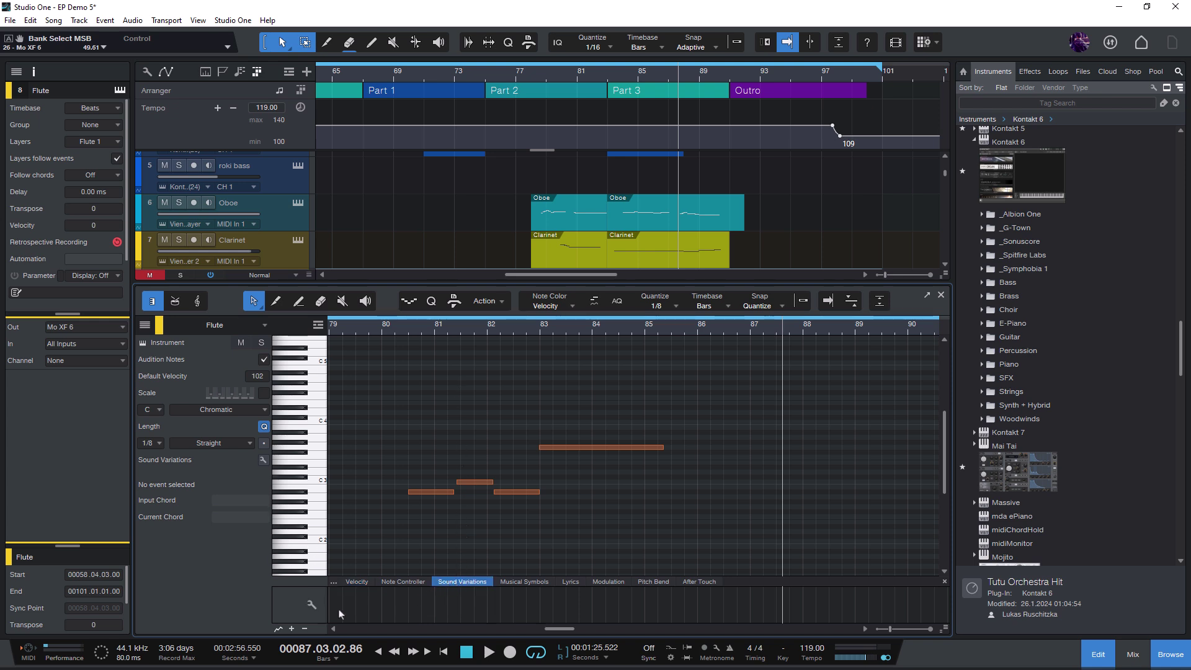
click(312, 606)
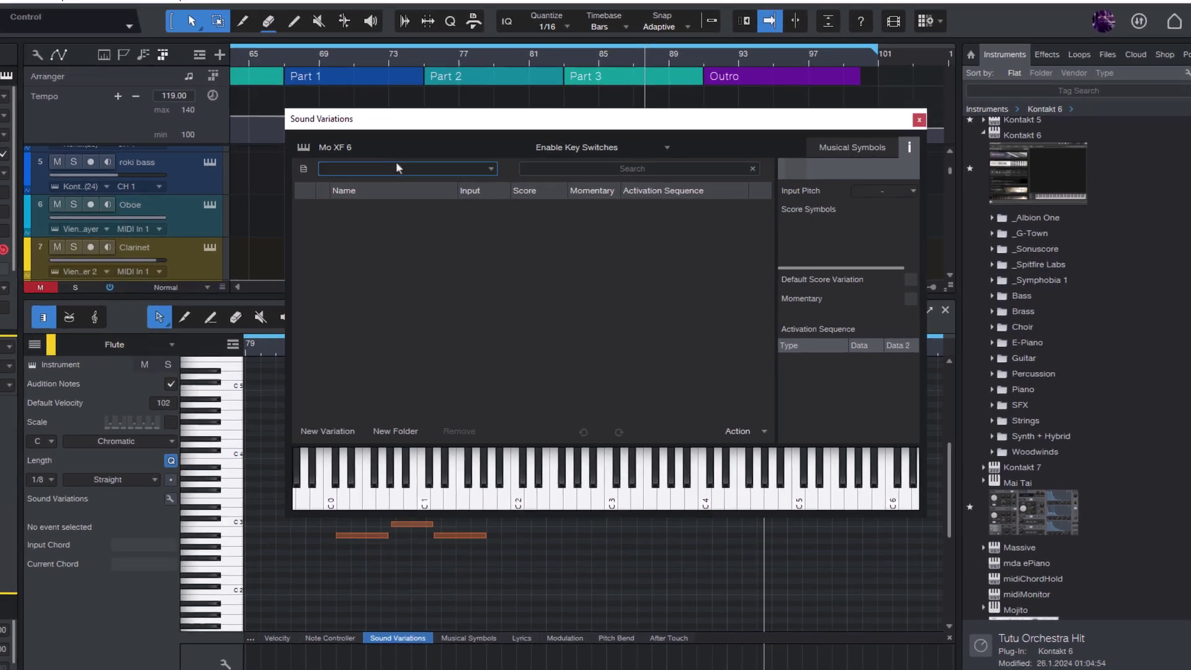
Load the Hardware > Yamaha MoXF variation map and make SW:Irish Pipe Legato the current variation.
click(397, 168)
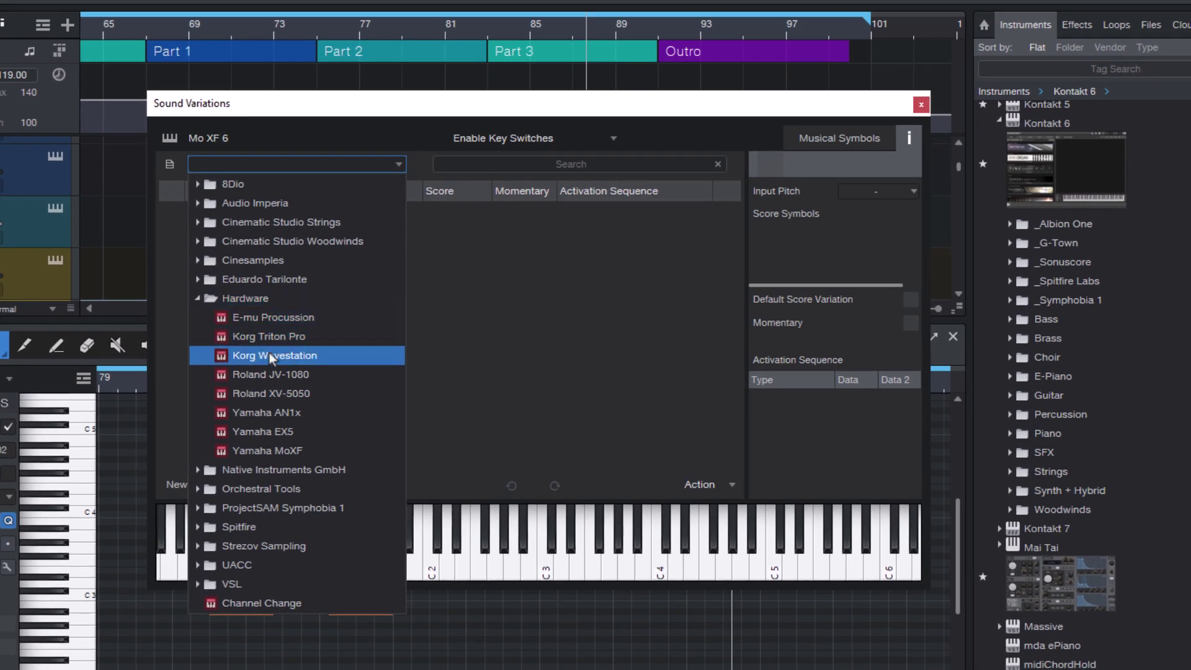
click(269, 451)
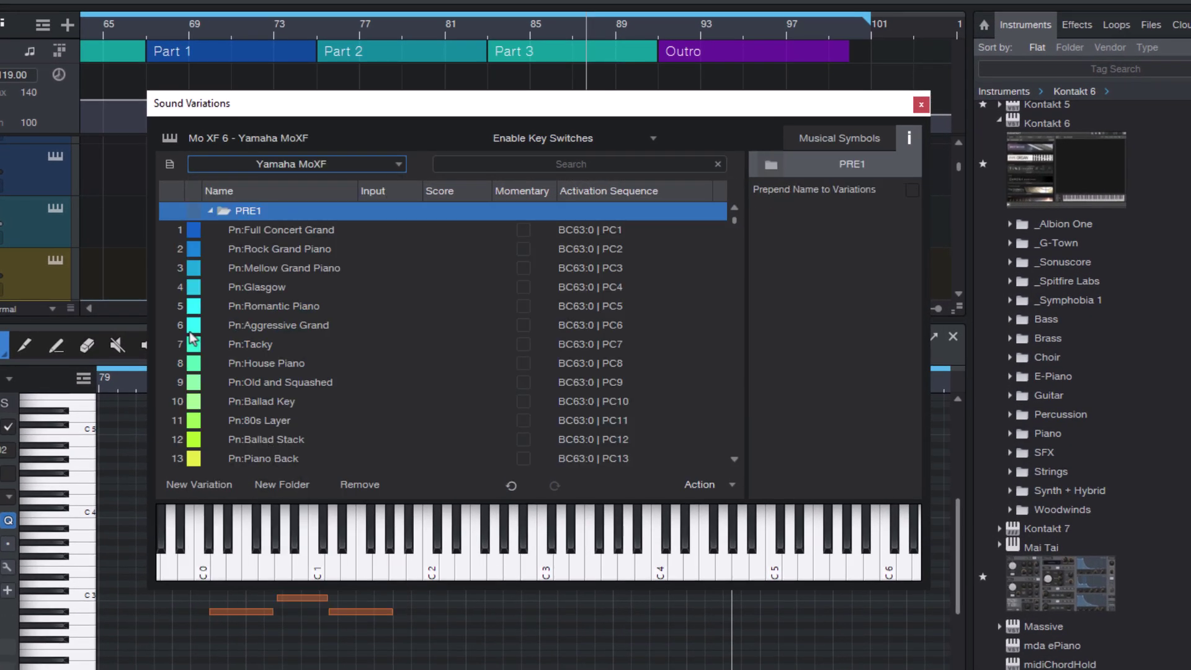
drag(731, 221, 738, 291)
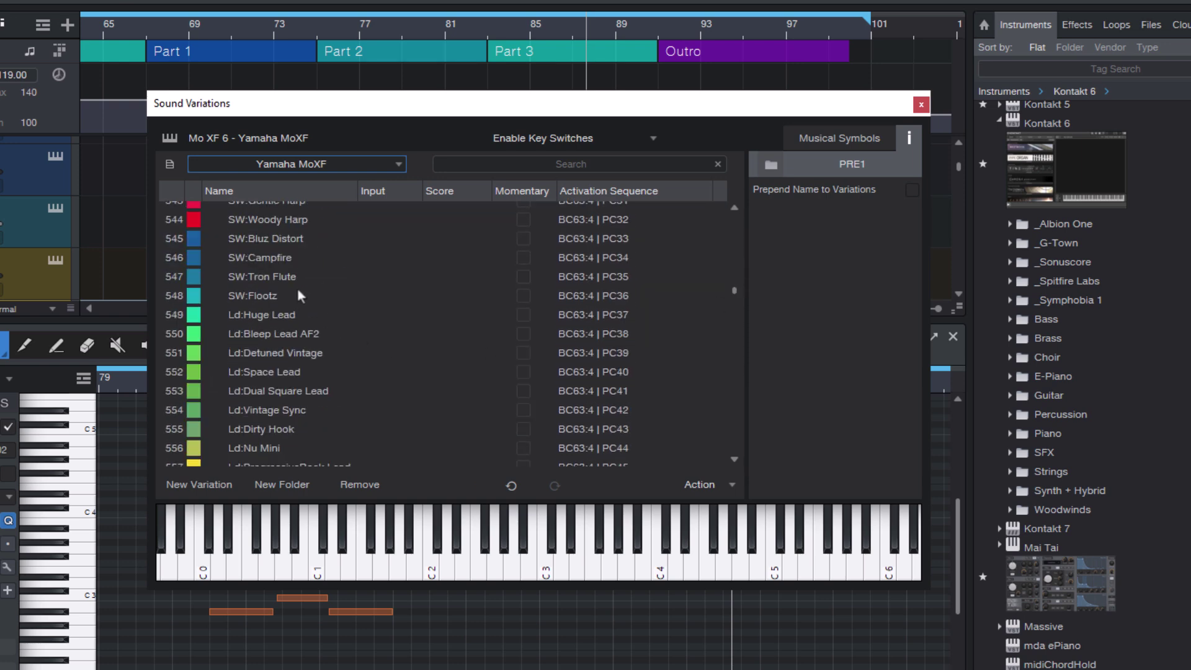
click(268, 259)
scroll(270, 271, up, 3)
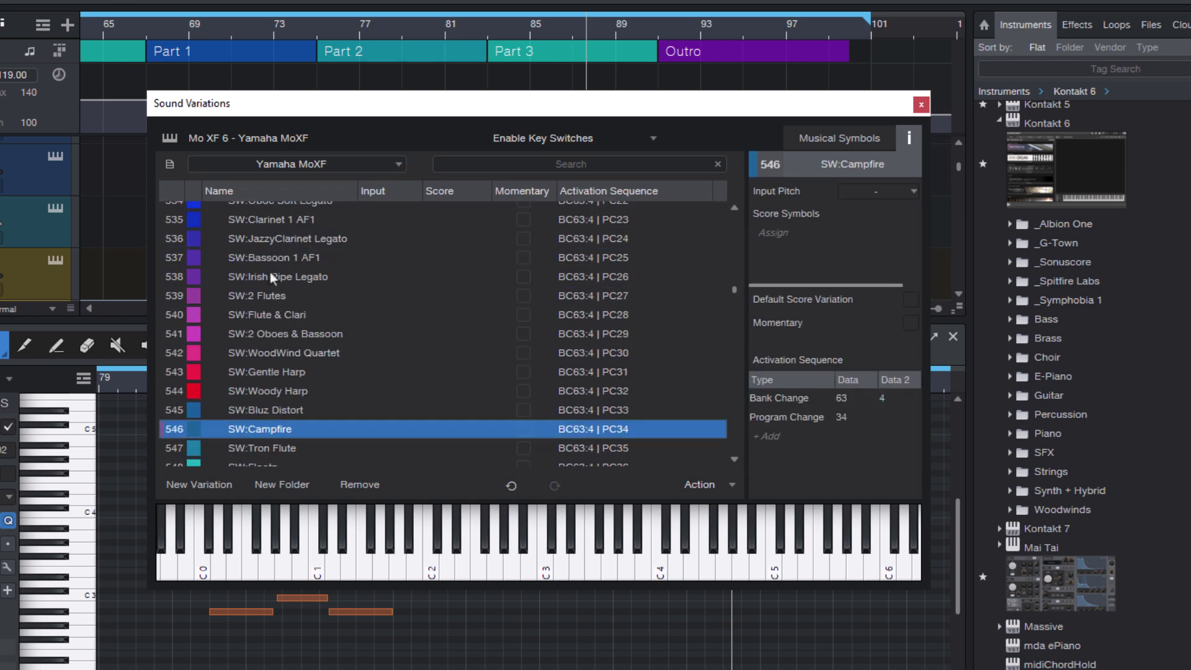
click(270, 276)
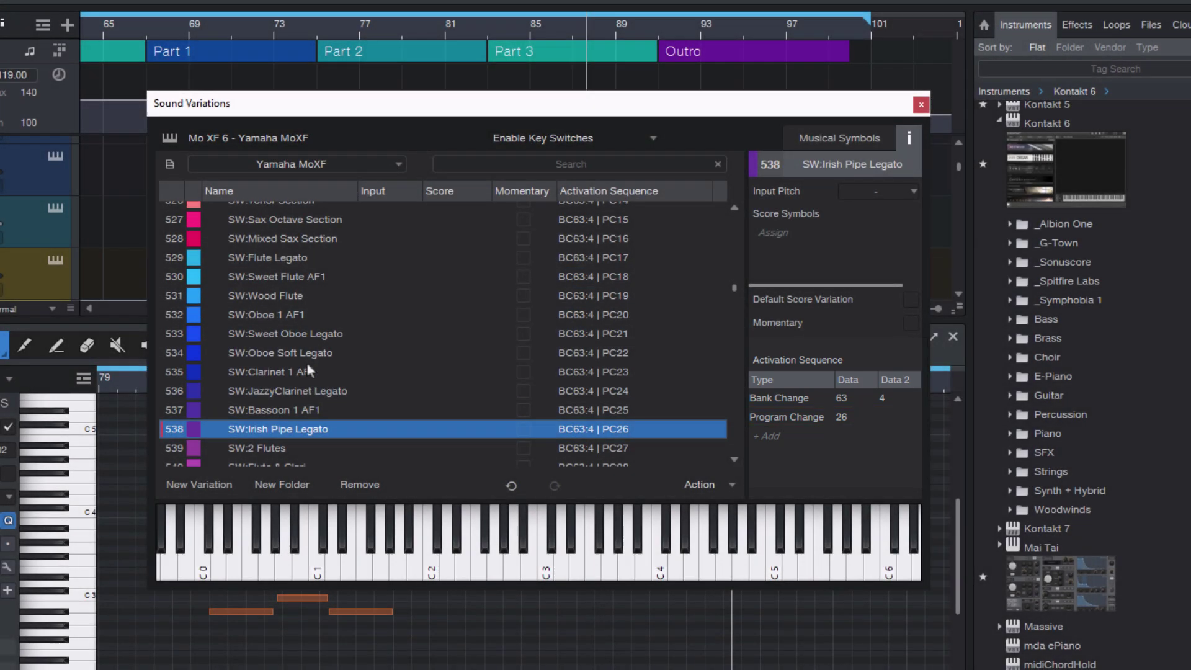
scroll(307, 364, down, 2)
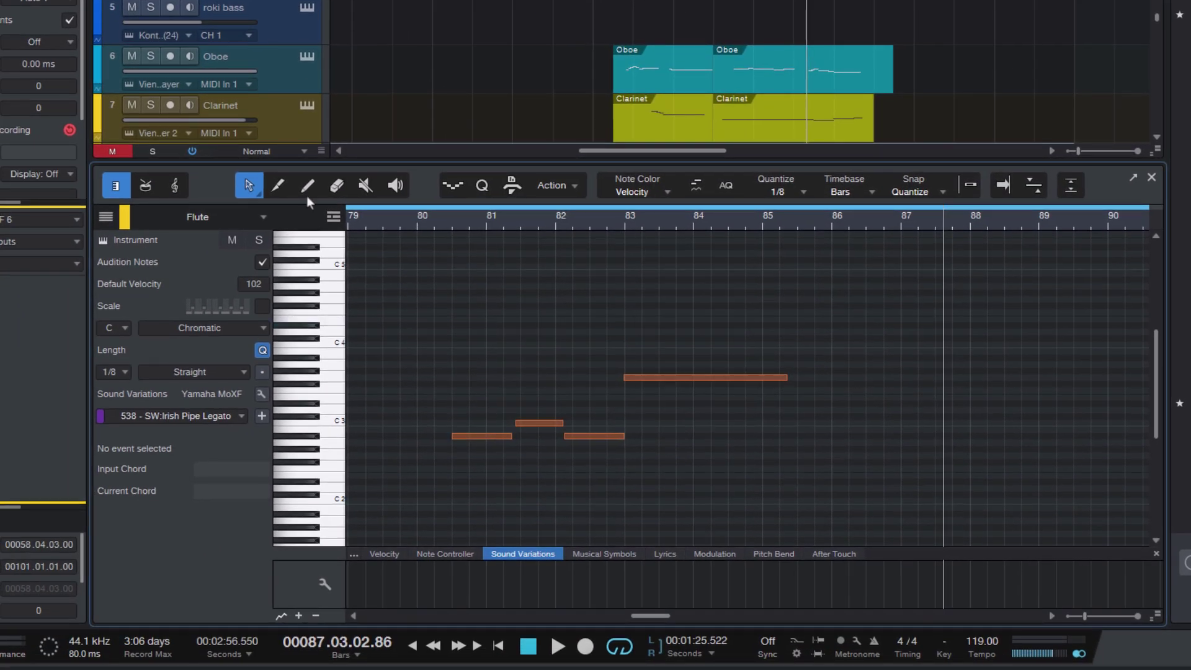
Draw Pn:Ballad Key and Kb:Chorus Hard events in the Flute's Sound Variations lane.
click(306, 187)
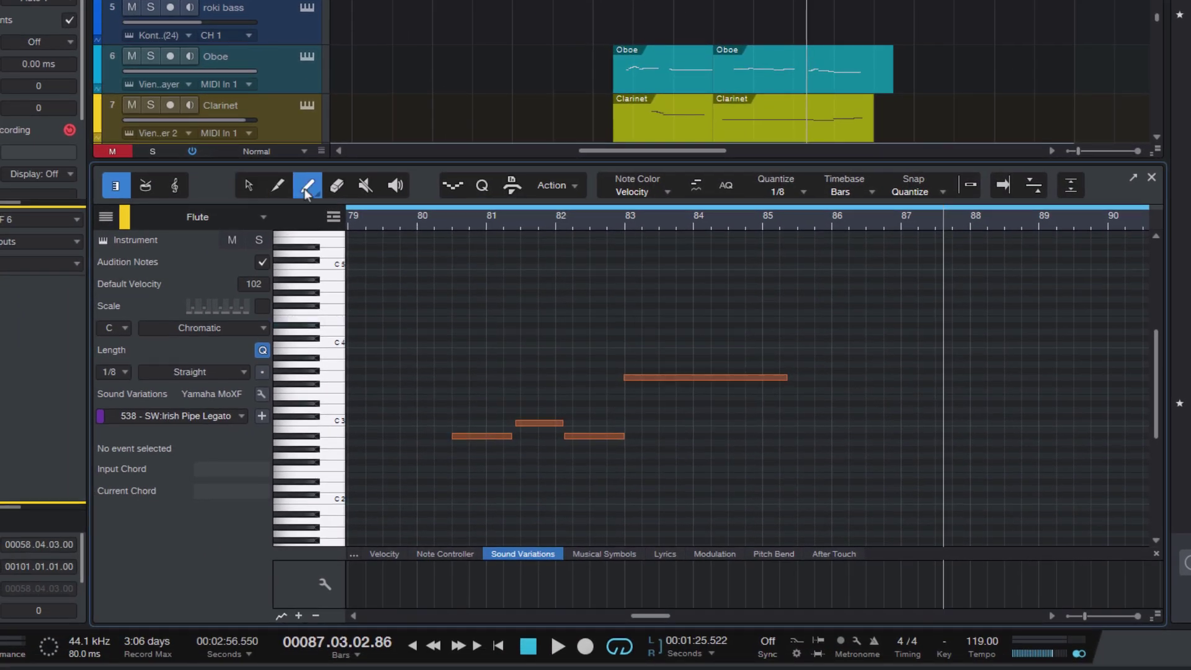
click(426, 584)
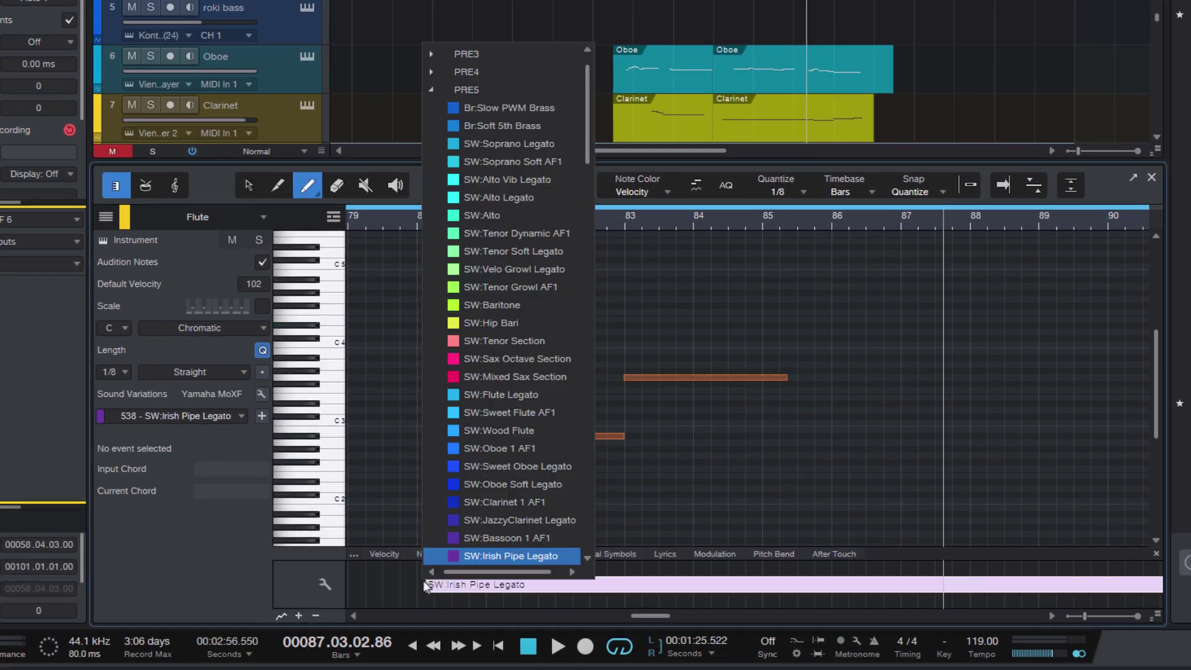
scroll(507, 248, up, 1)
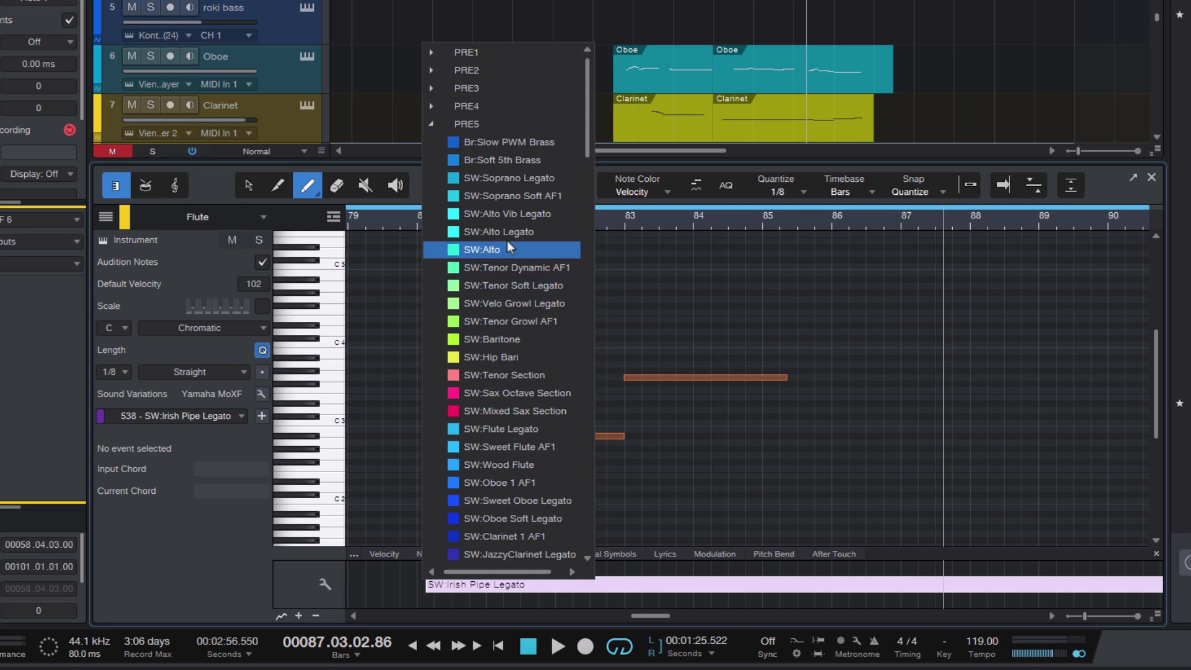
click(494, 88)
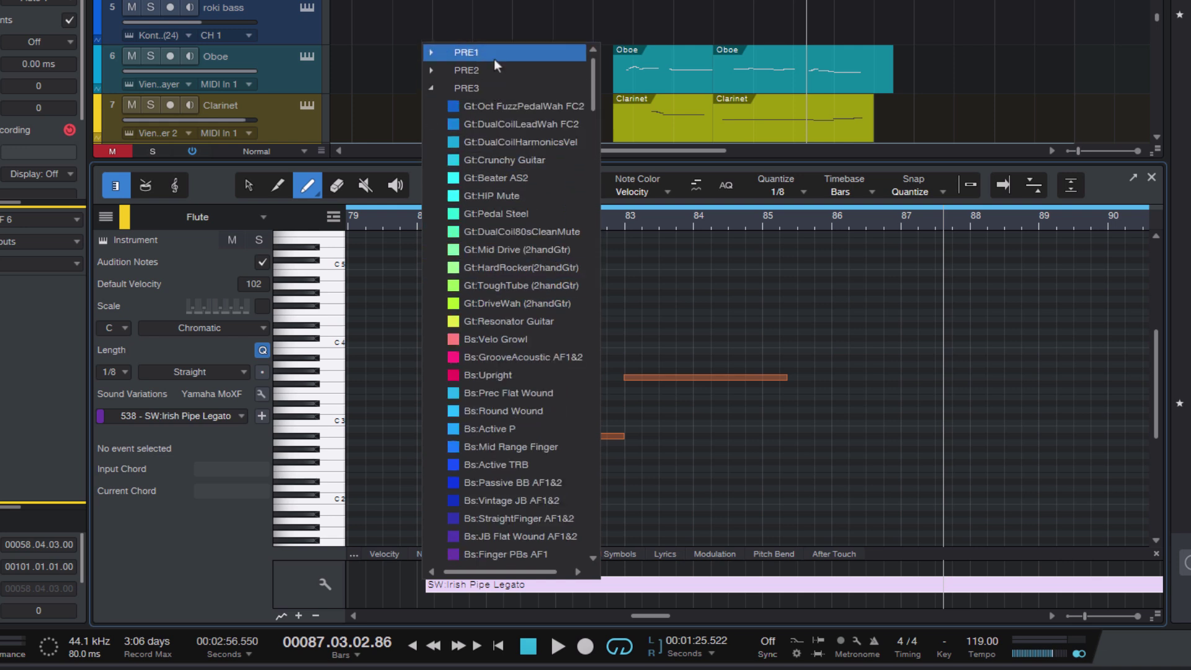
click(488, 87)
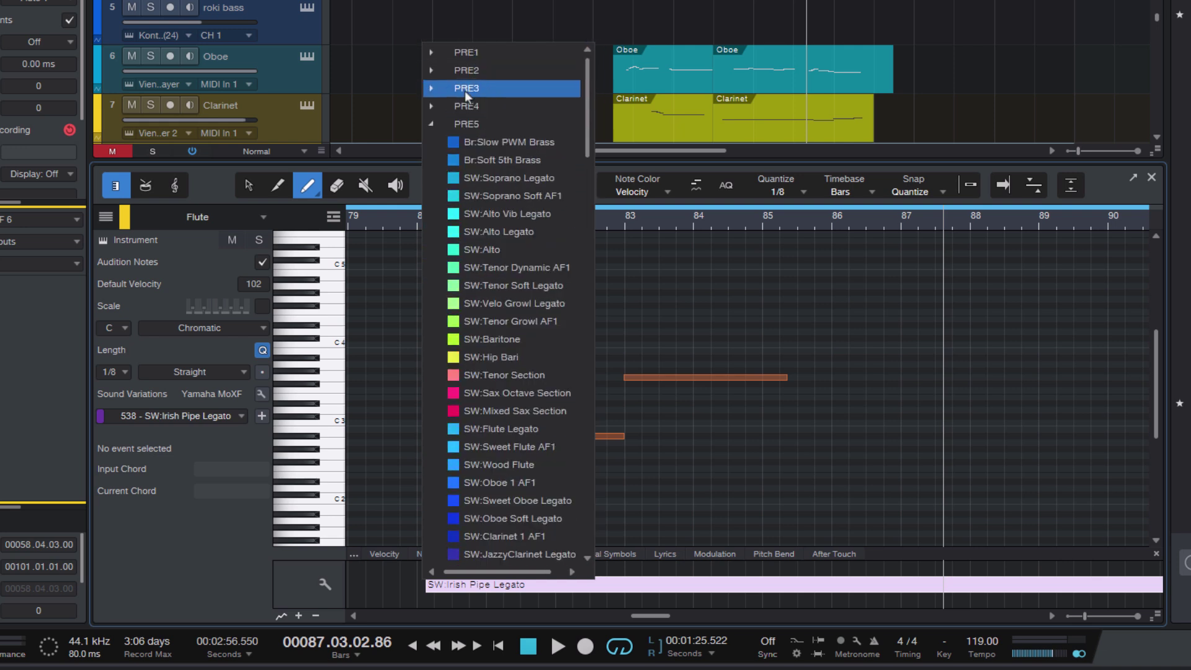
click(471, 124)
click(467, 53)
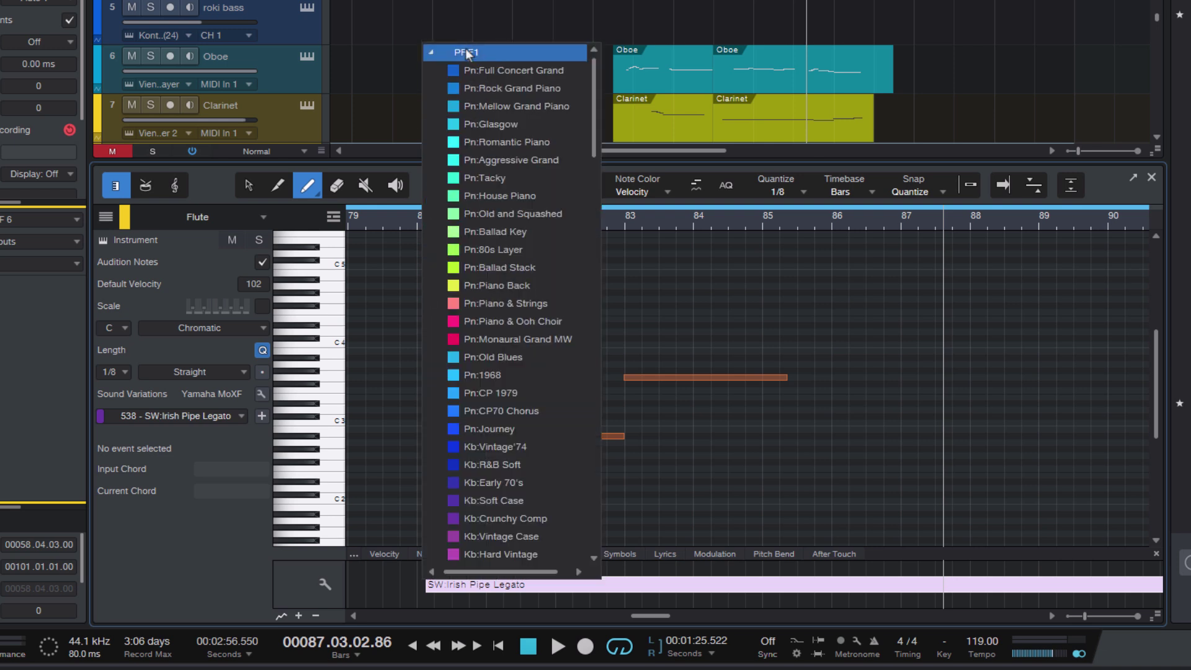
click(508, 234)
click(625, 585)
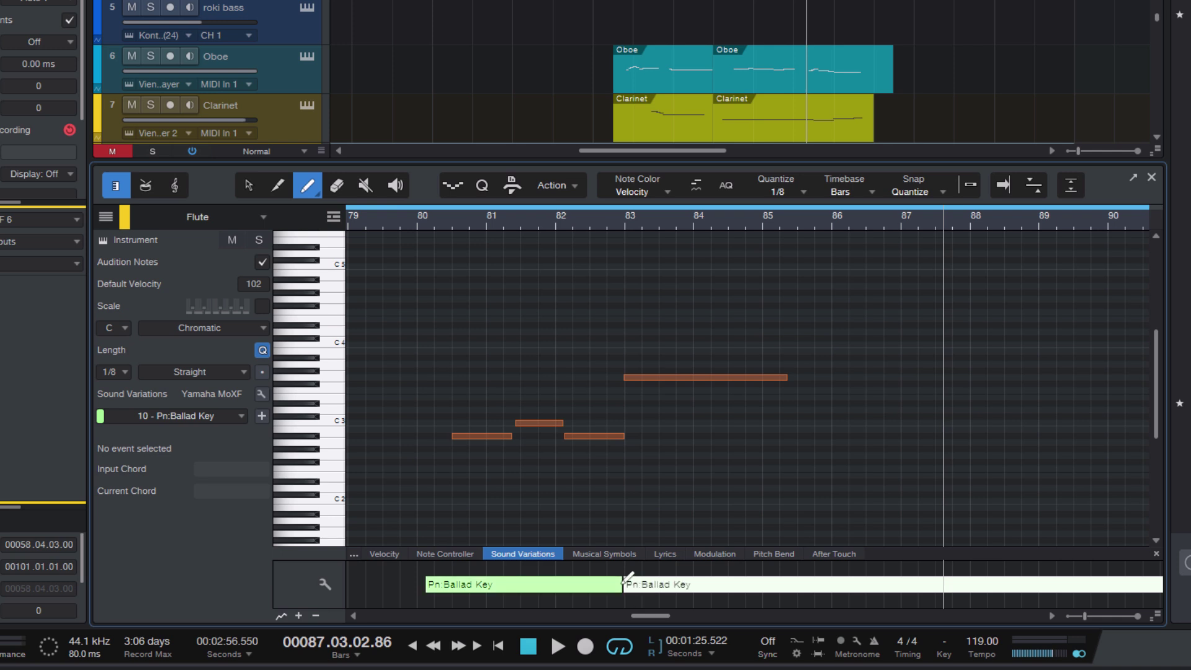
click(625, 583)
scroll(682, 482, down, 6)
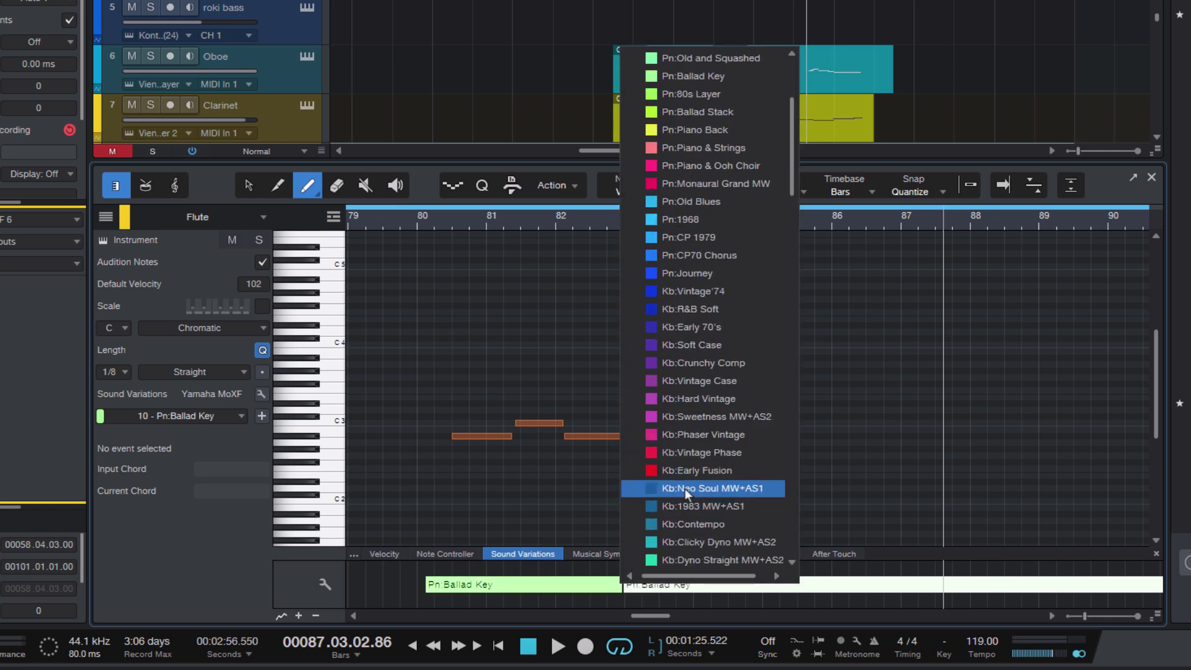
click(706, 434)
Add Bs:Velo Growl and St:Violin Solo 1 events after them.
click(750, 585)
click(750, 584)
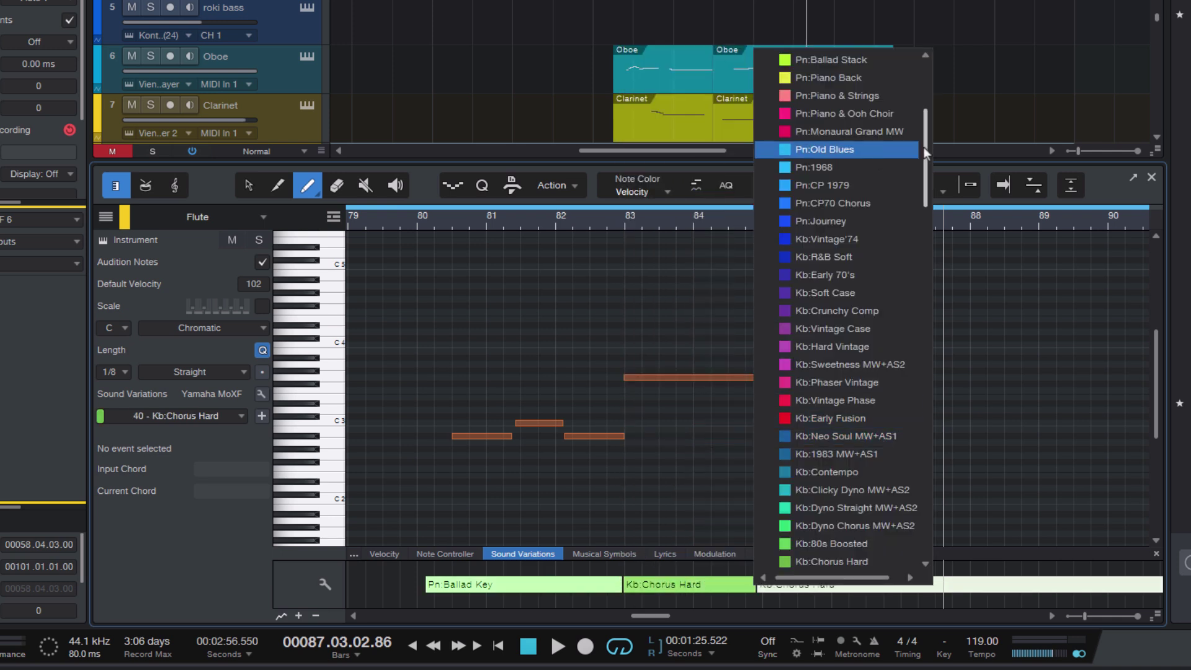
drag(924, 147, 914, 526)
click(812, 311)
scroll(830, 434, down, 4)
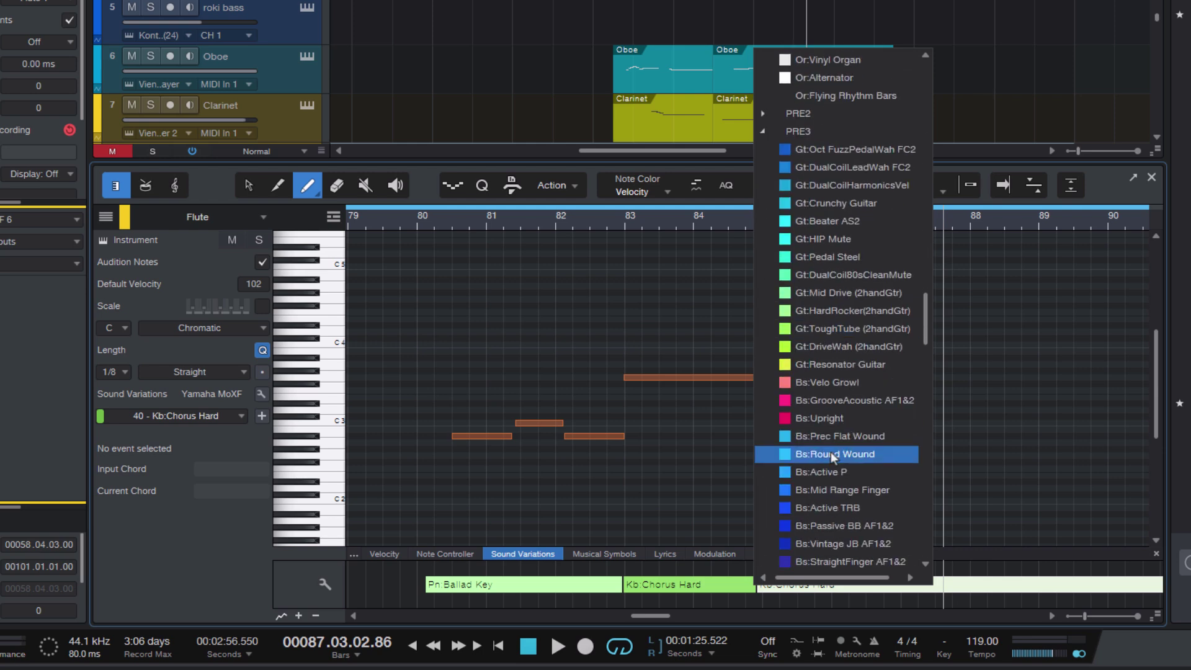
click(836, 382)
click(894, 584)
click(895, 585)
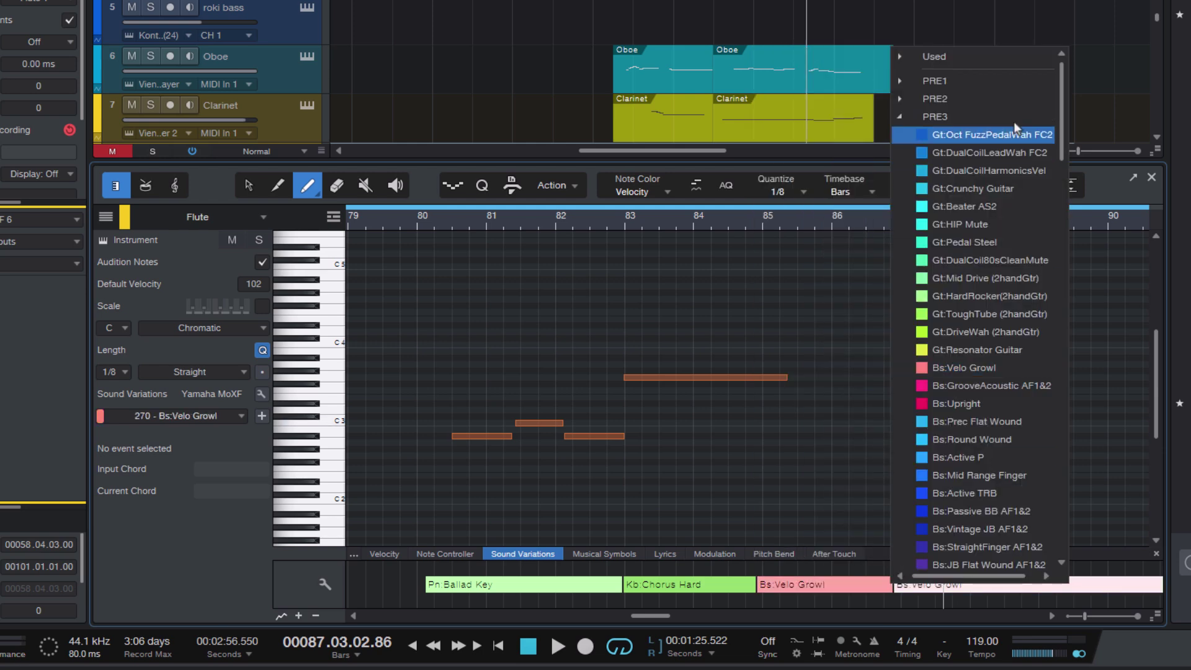
scroll(1042, 434, down, 8)
click(935, 385)
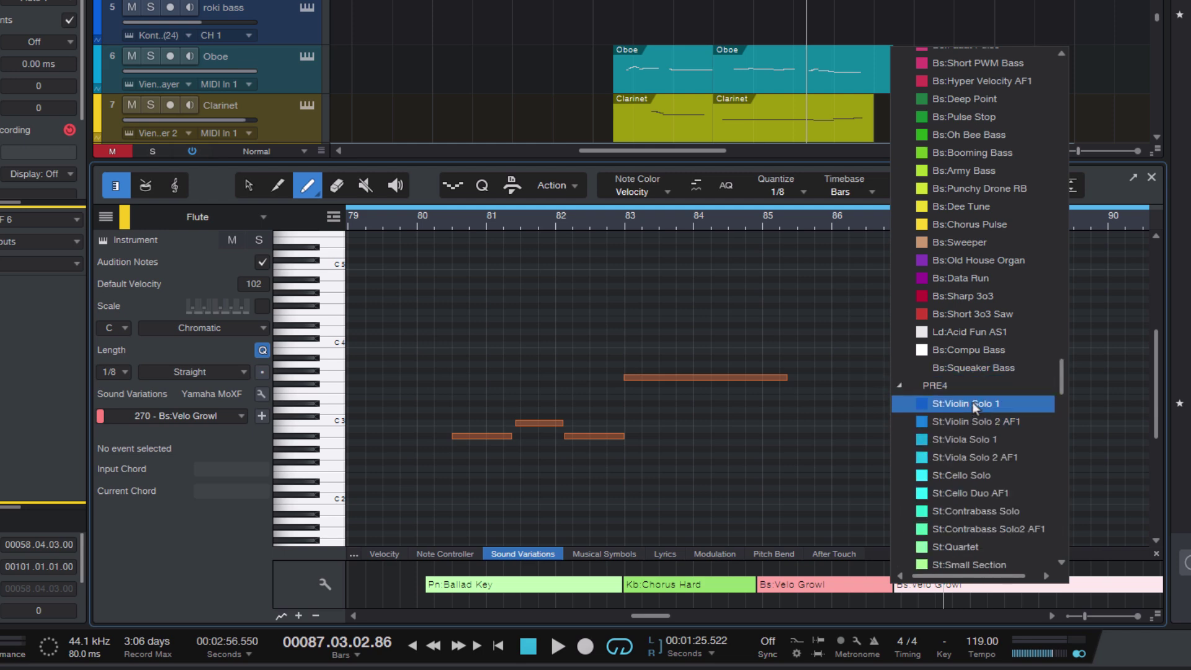
click(973, 402)
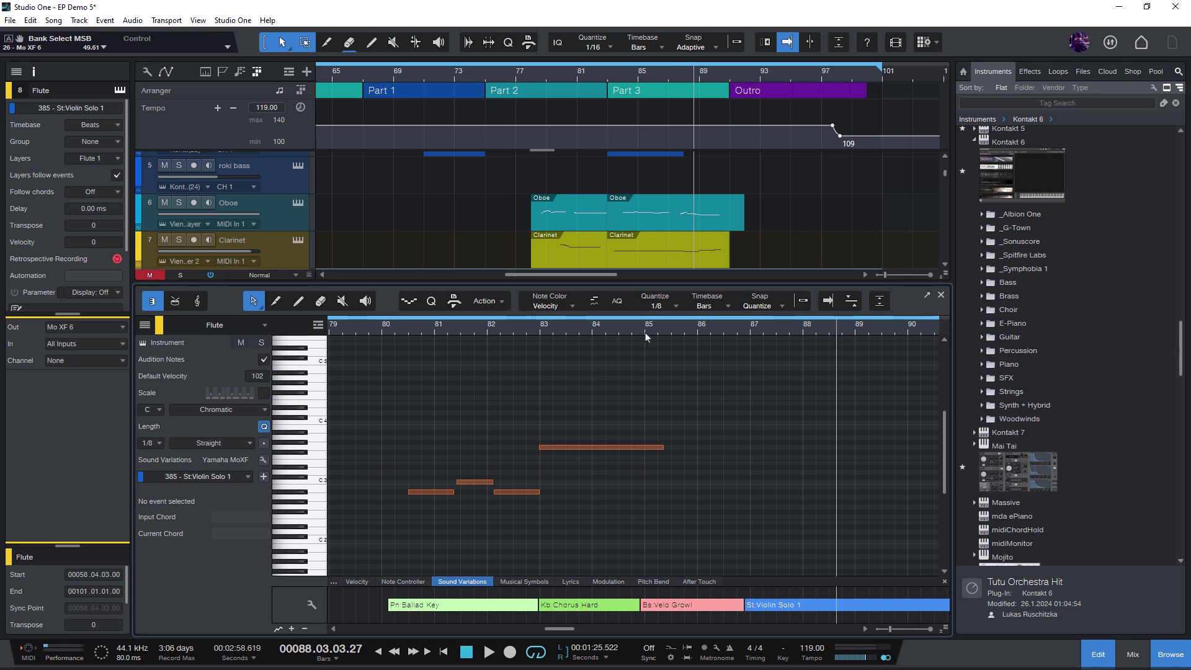
Use the Find Variation macro with 'flute' to insert an SW:Wood Flute event at the playhead.
click(529, 42)
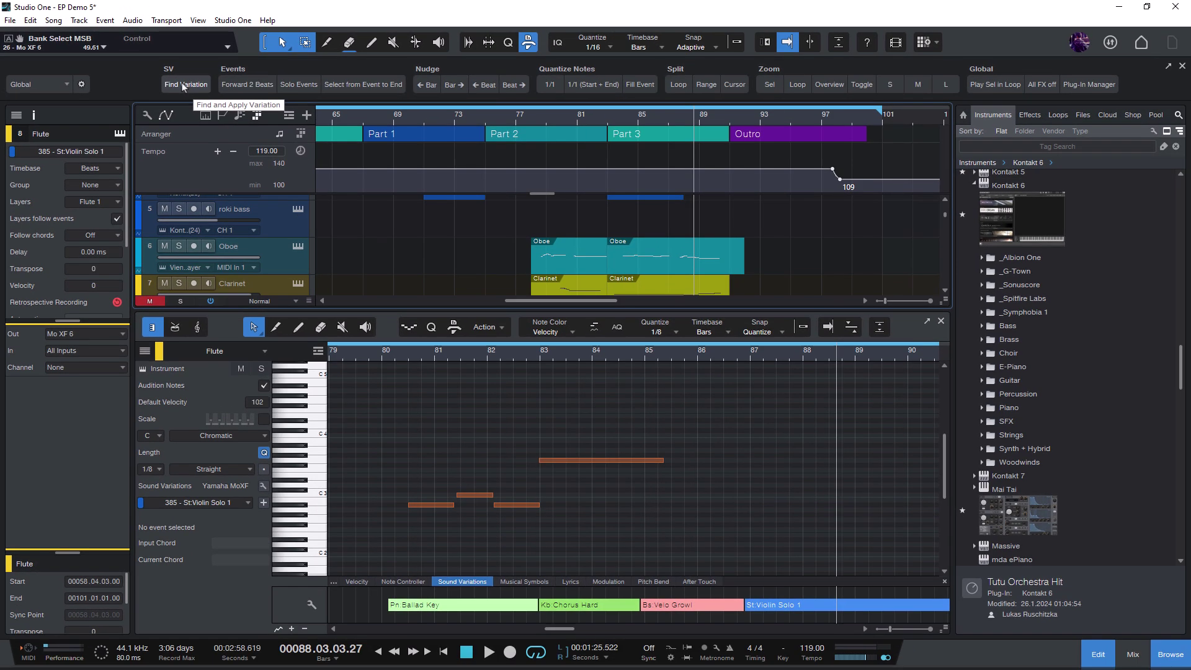
click(186, 85)
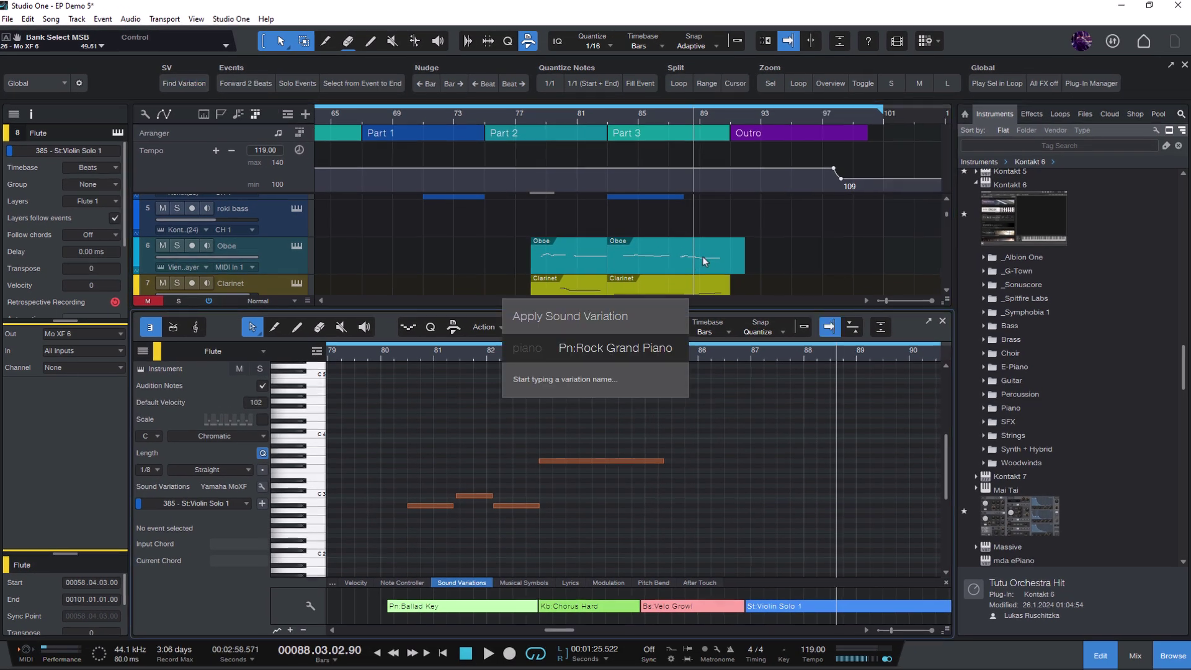
text(flute)
key(Down)
key(Down)
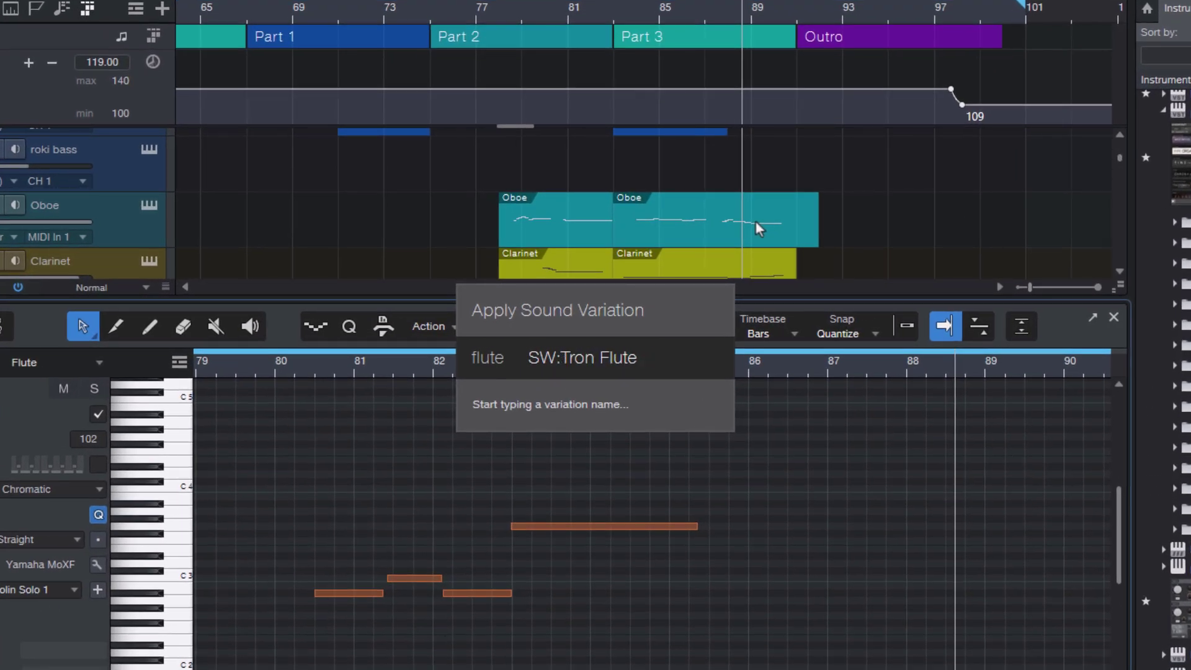
key(Down)
key(Down)
key(Down)
key(Up)
key(Up)
key(Up)
key(Up)
key(Up)
key(Up)
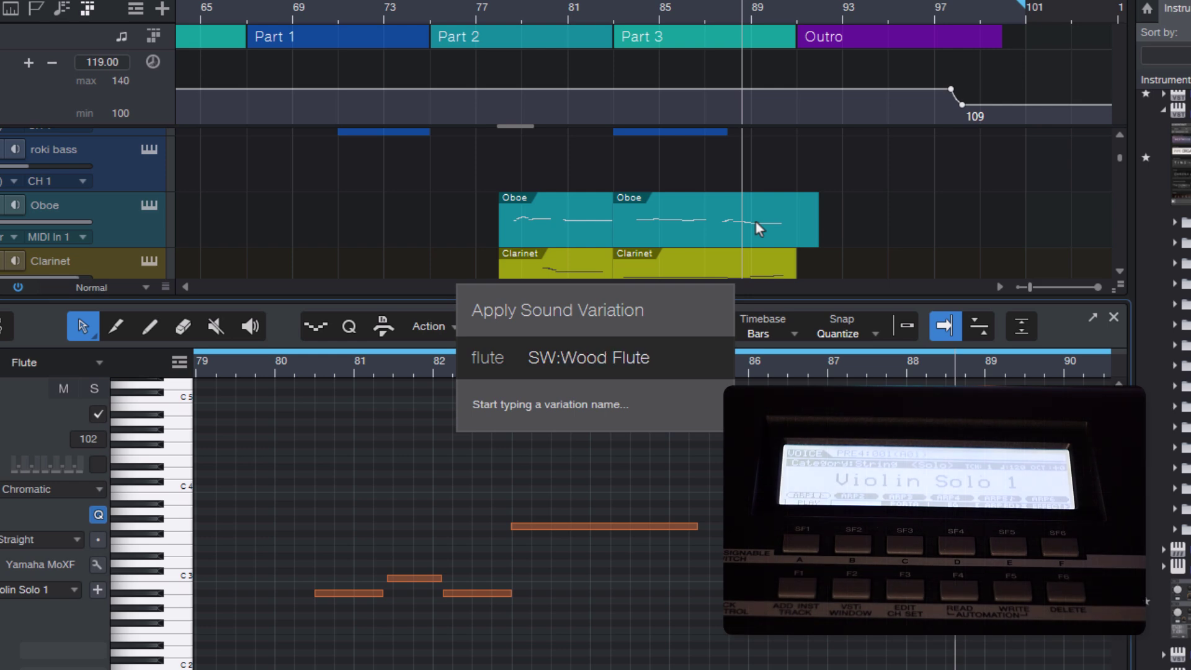
key(Return)
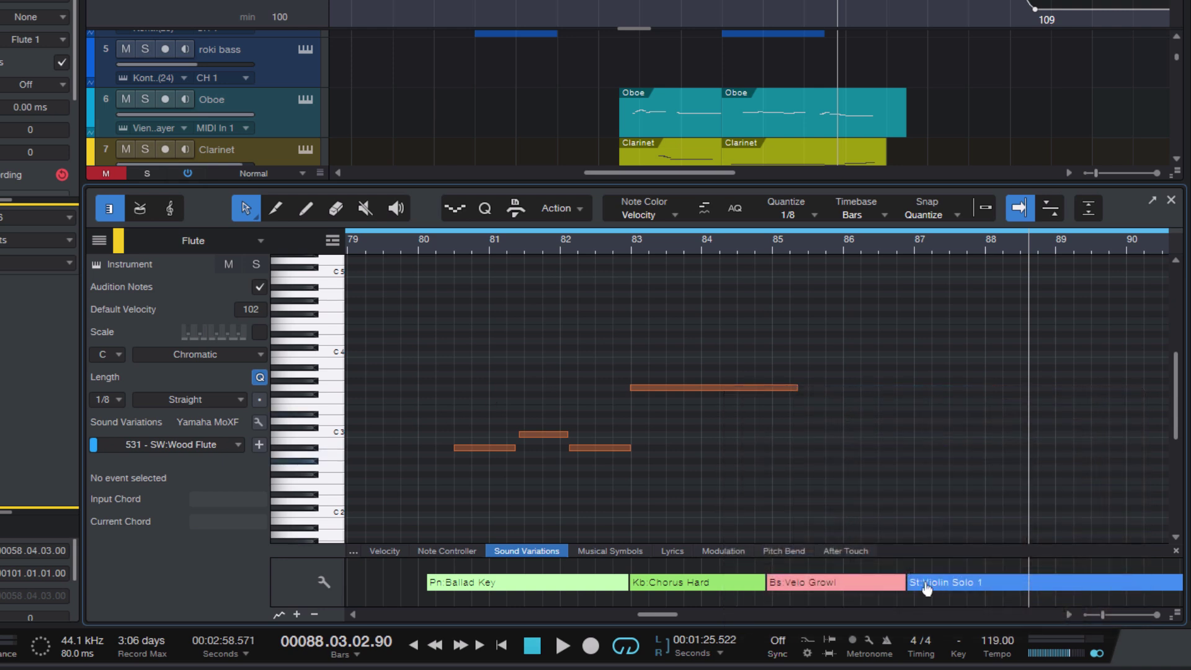
click(264, 447)
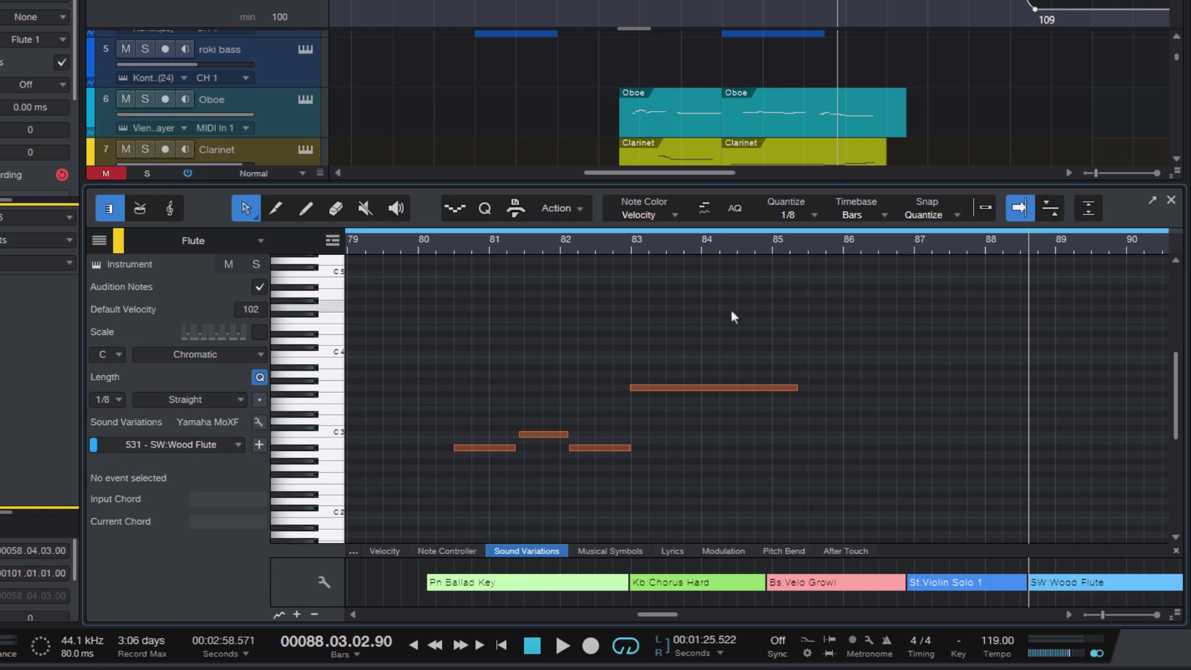
Open the Yamaha MoXF map editor and step through 'flute' matches like SW:2 Flutes and SW:Tron Flute.
click(257, 423)
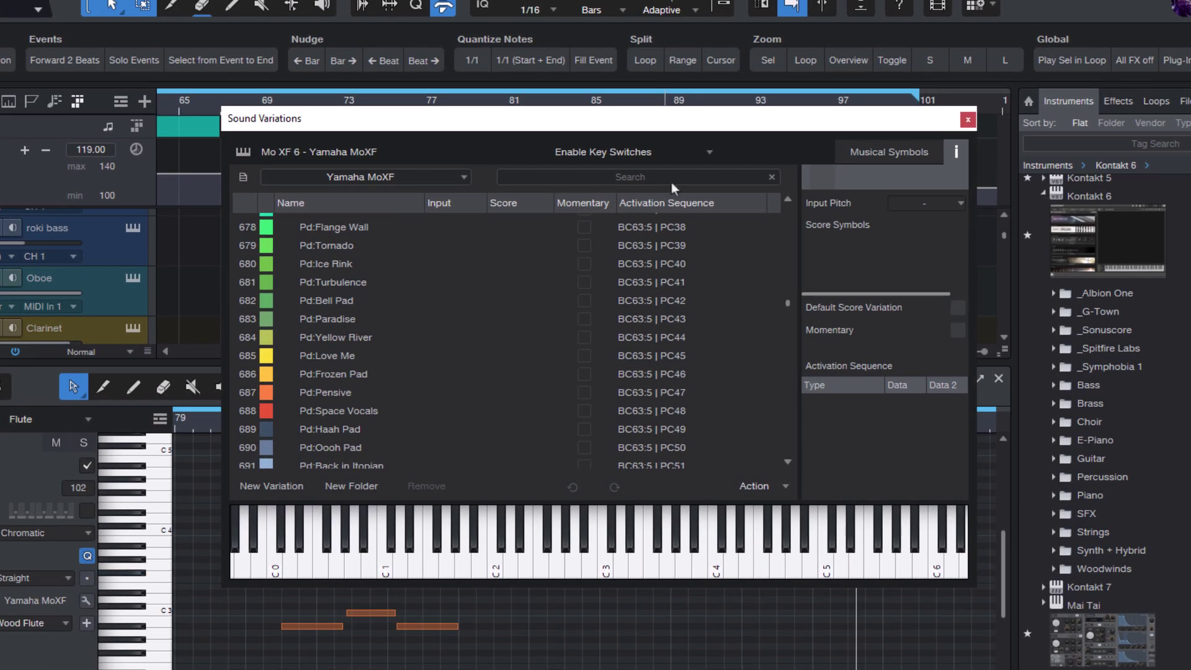
click(645, 177)
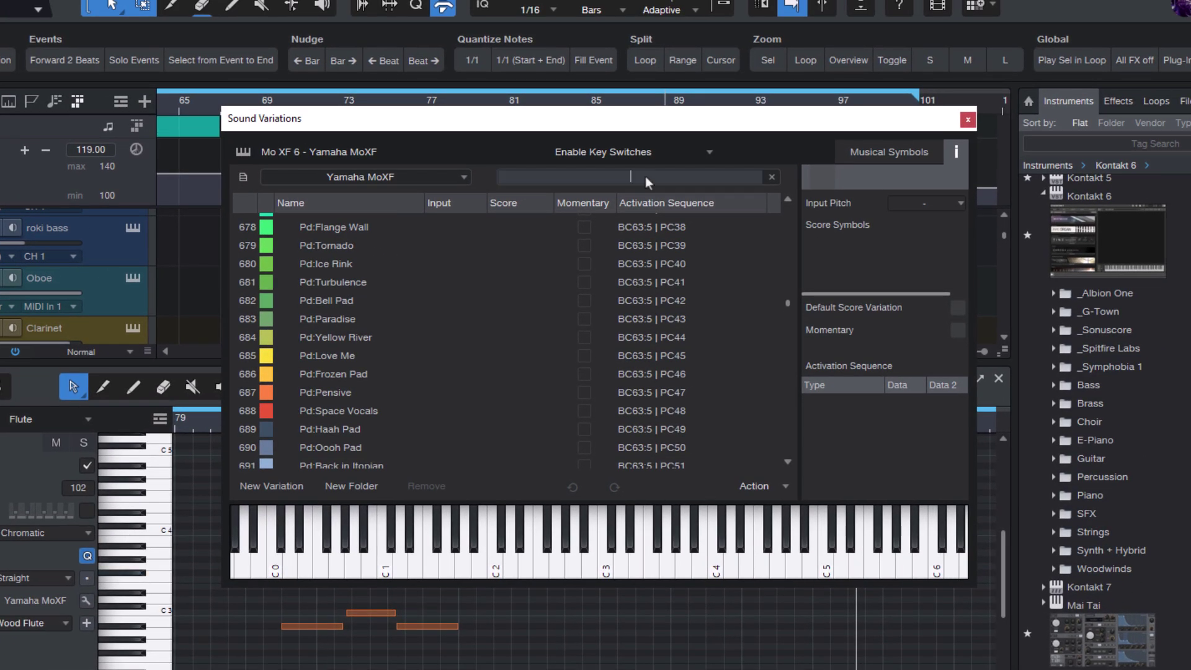
text(flute)
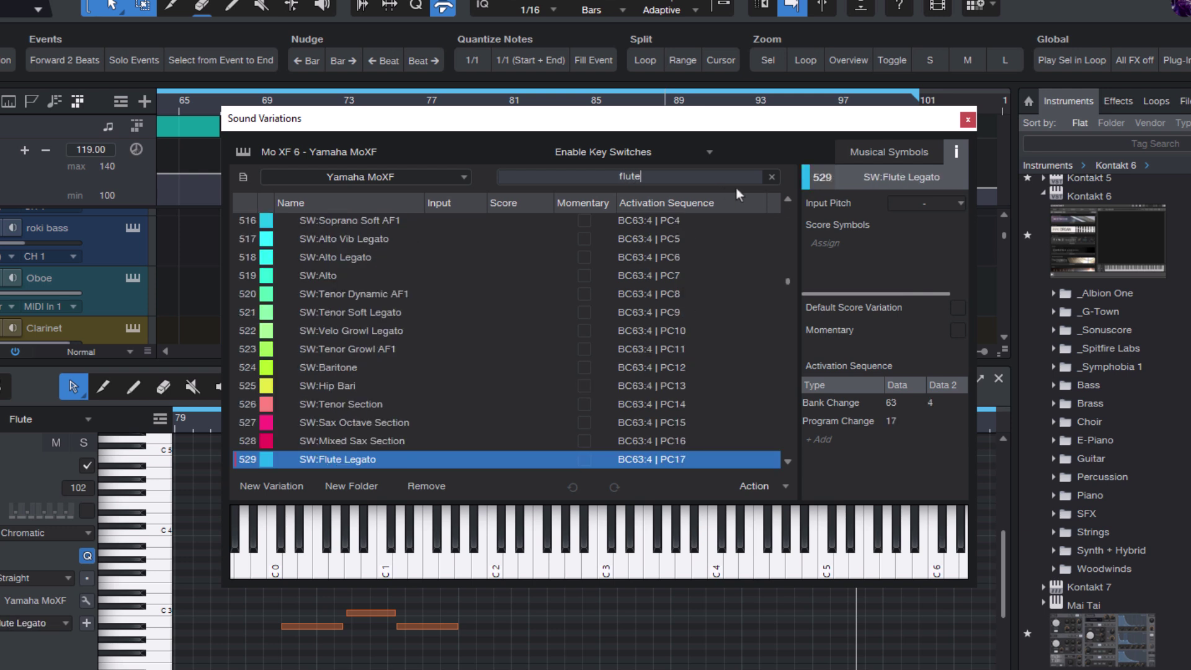
click(758, 179)
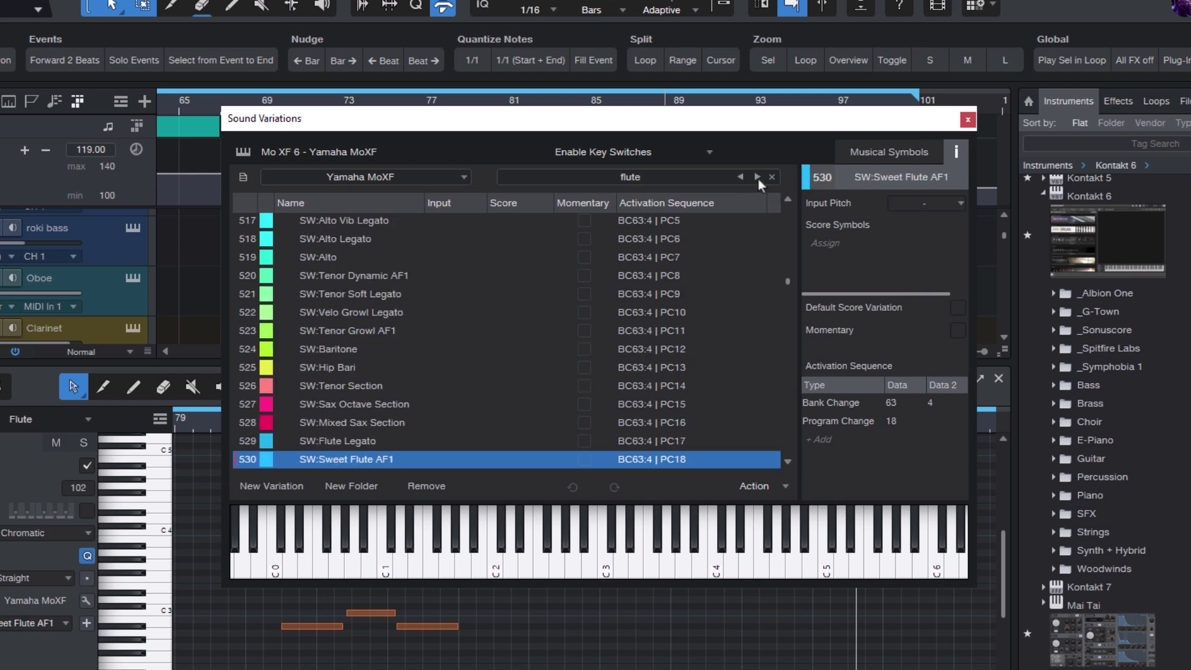
click(758, 179)
click(758, 178)
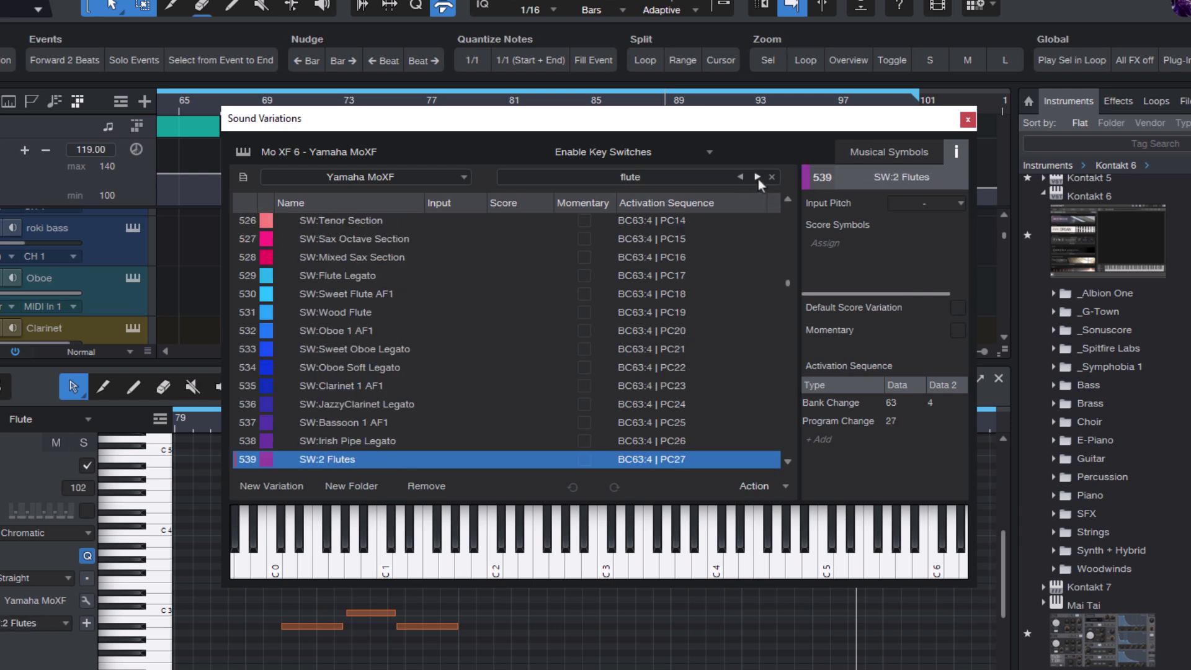
click(758, 179)
click(758, 178)
click(758, 178)
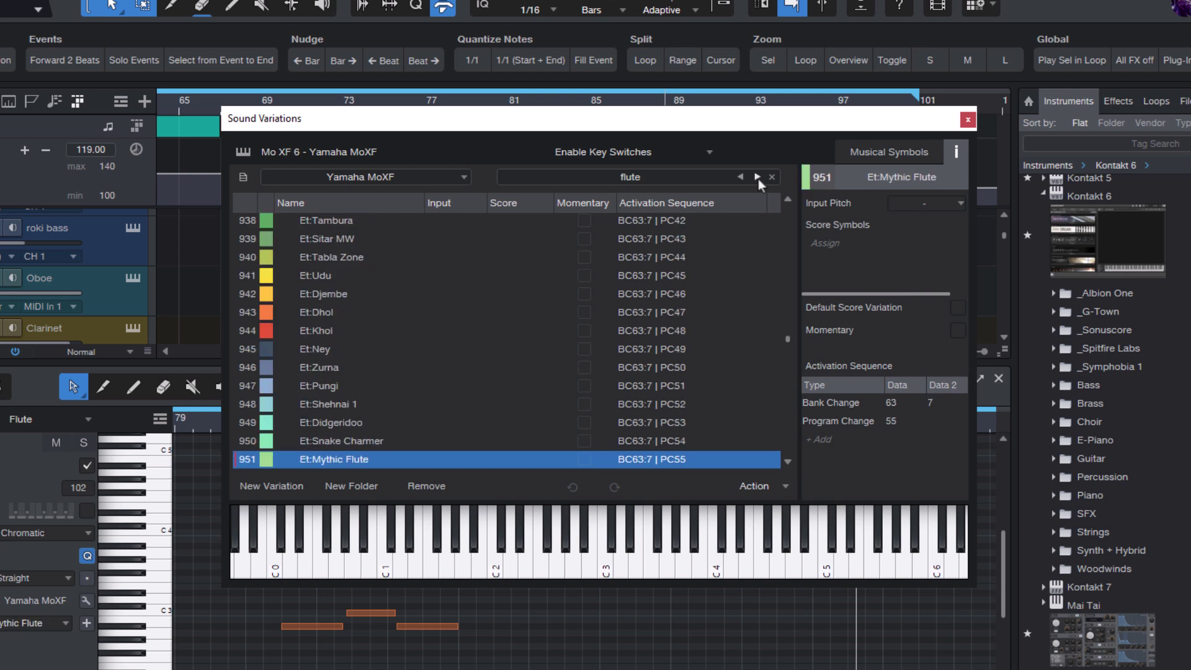
click(758, 179)
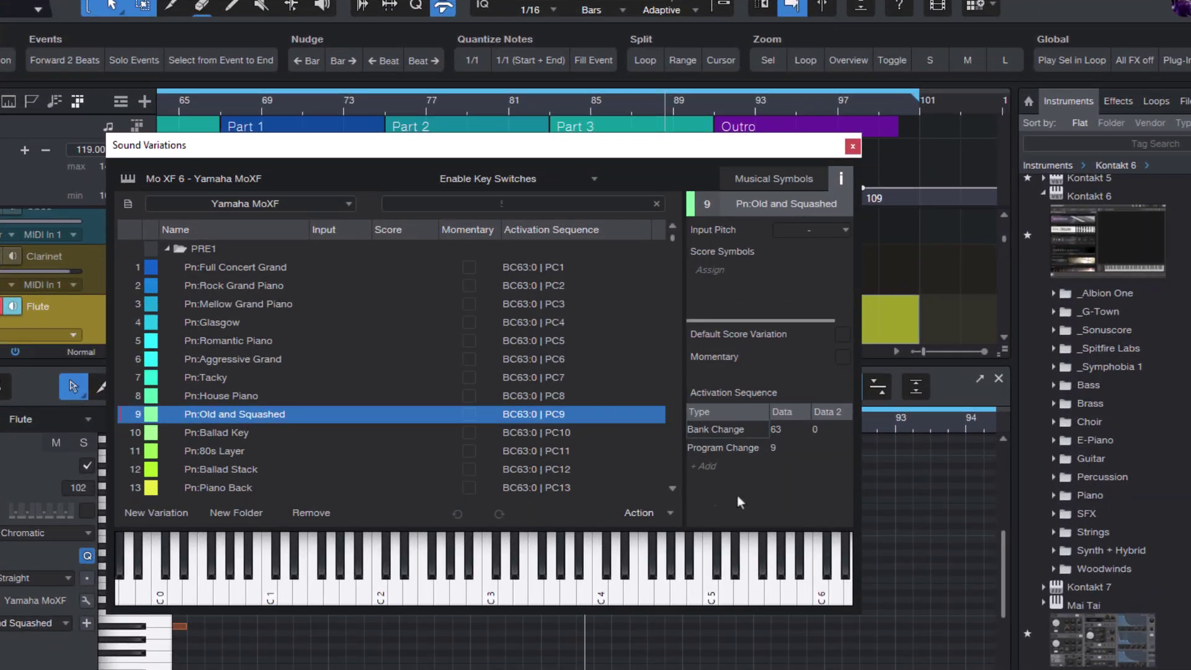
Clear every variation from the Mo XF 6 map with the Action menu's Remove All.
click(641, 512)
click(647, 535)
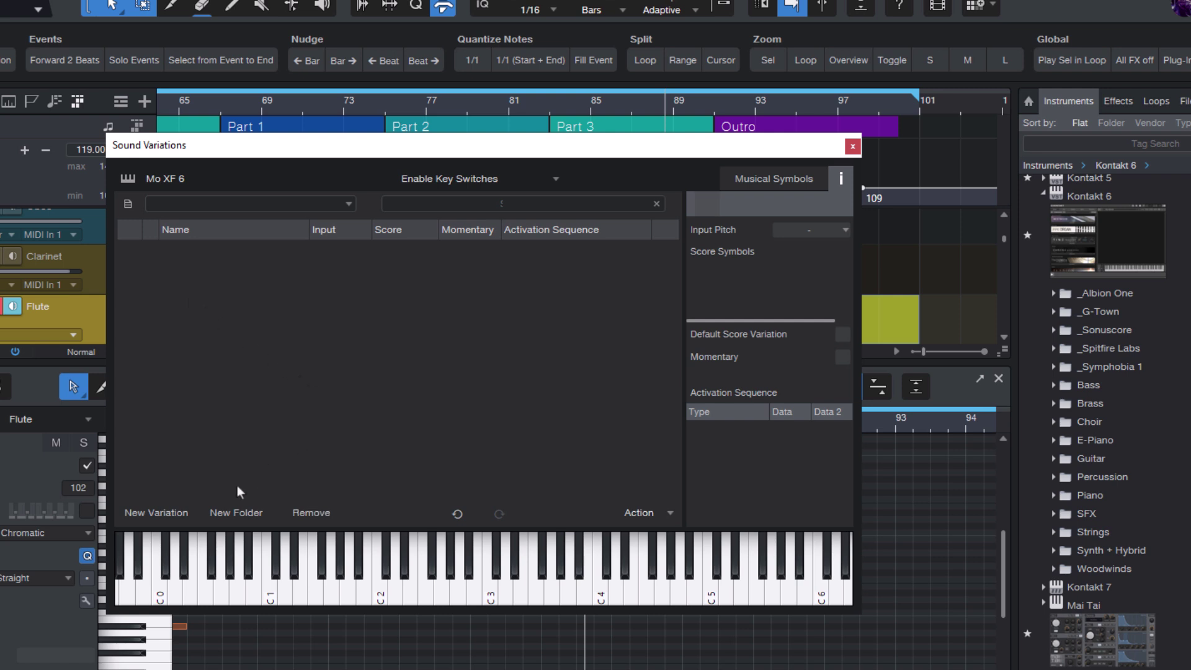
Add a variation named Piano and make it trigger via Program Change (PC1) instead of a note.
click(158, 512)
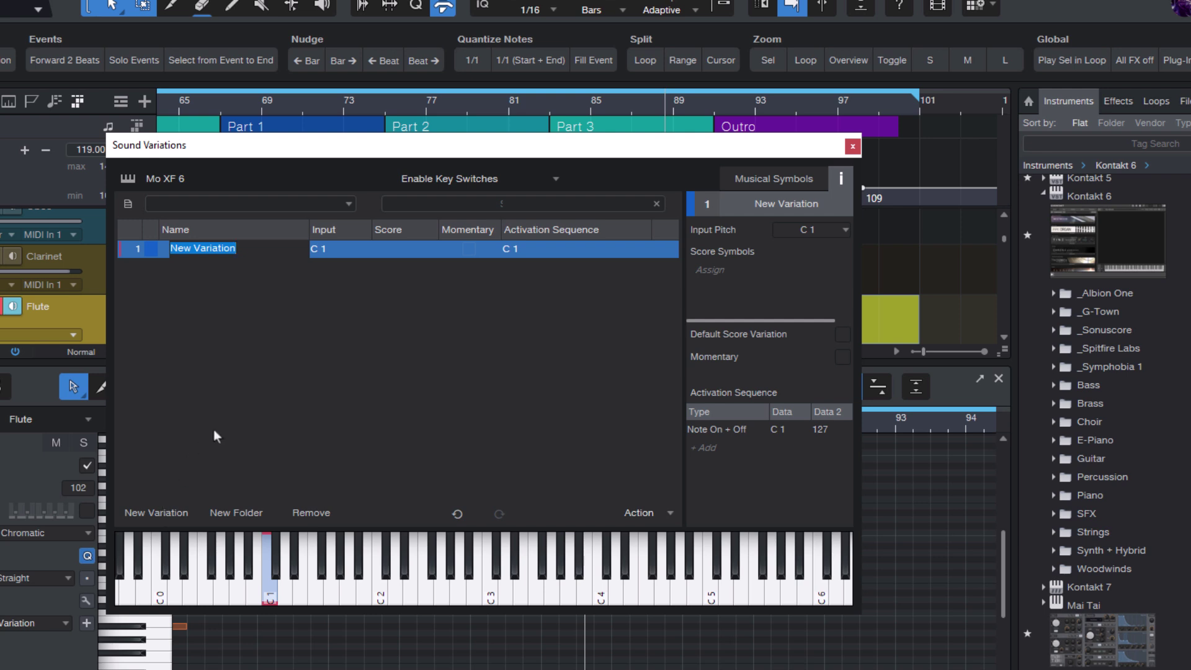
text(Piano)
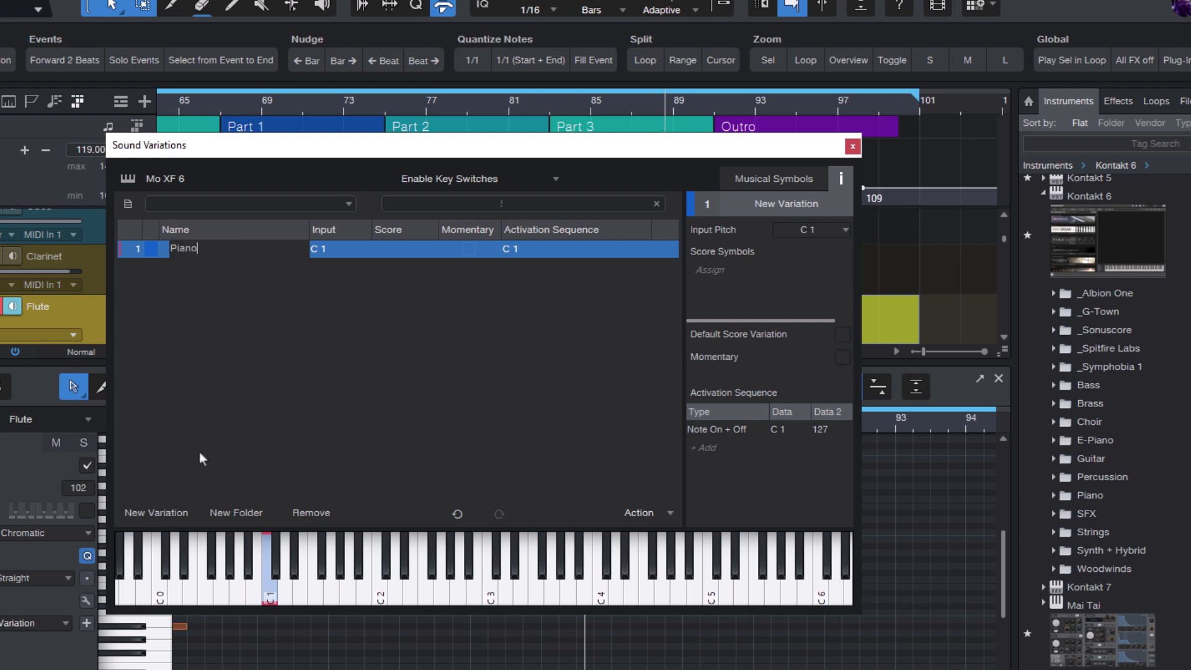
click(352, 326)
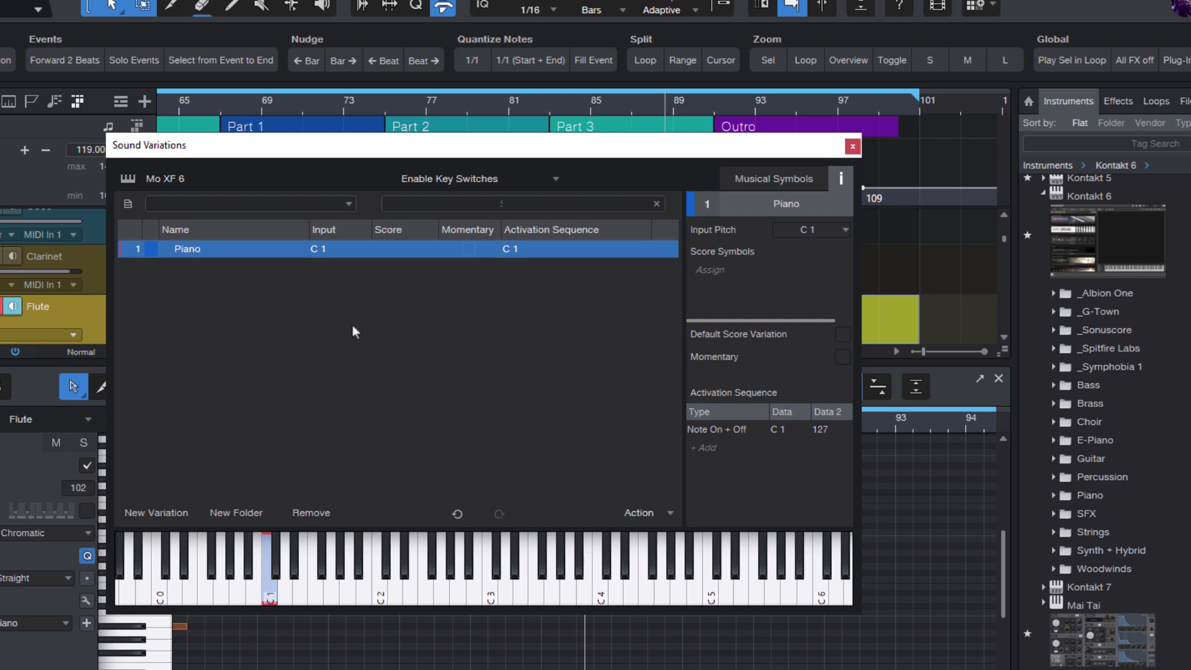
click(727, 430)
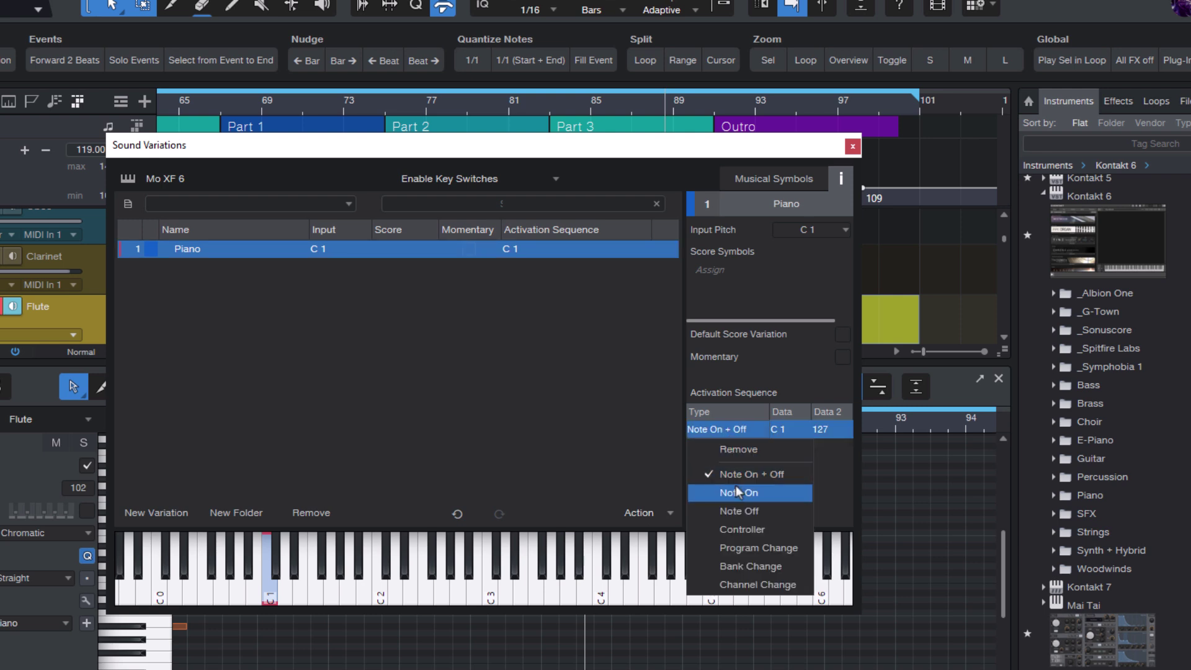
click(739, 549)
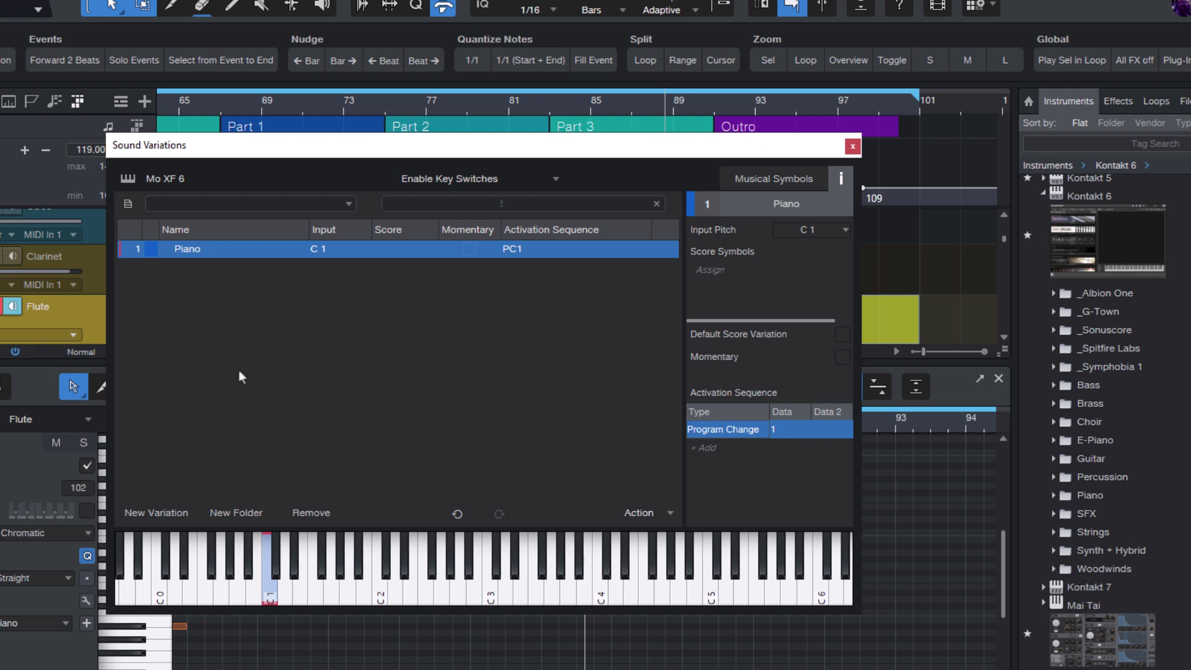
Add new blank variations so the map holds seven rows on C1–F#1.
click(165, 512)
click(165, 512)
click(165, 512)
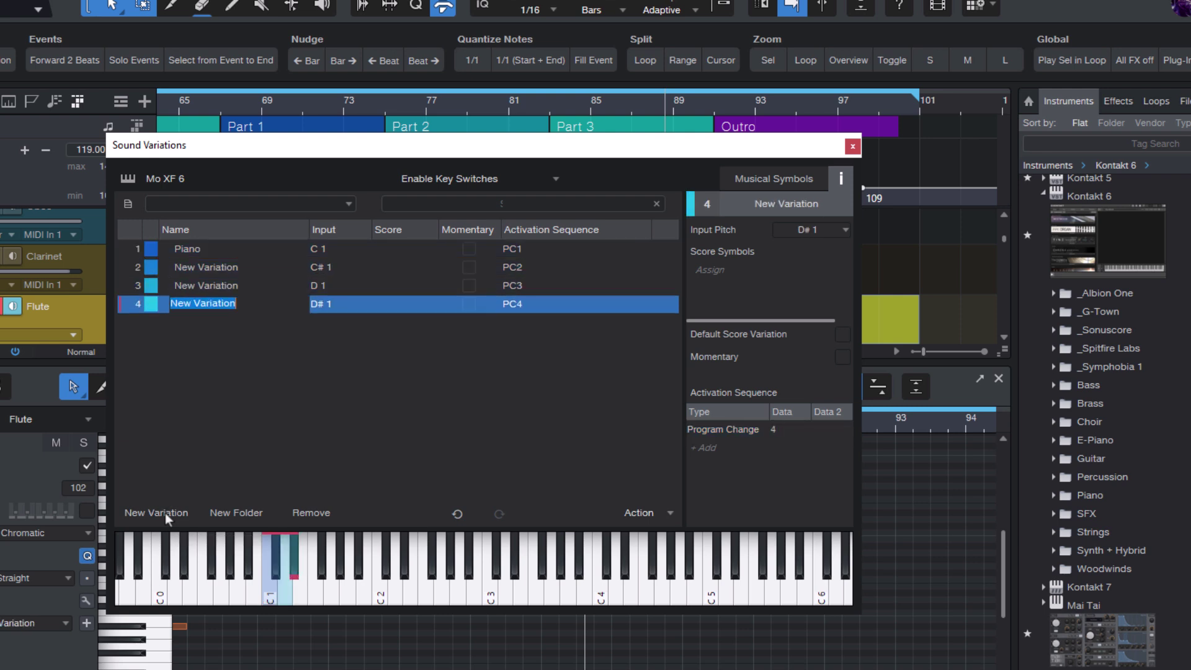
click(165, 512)
click(165, 512)
click(165, 513)
click(523, 359)
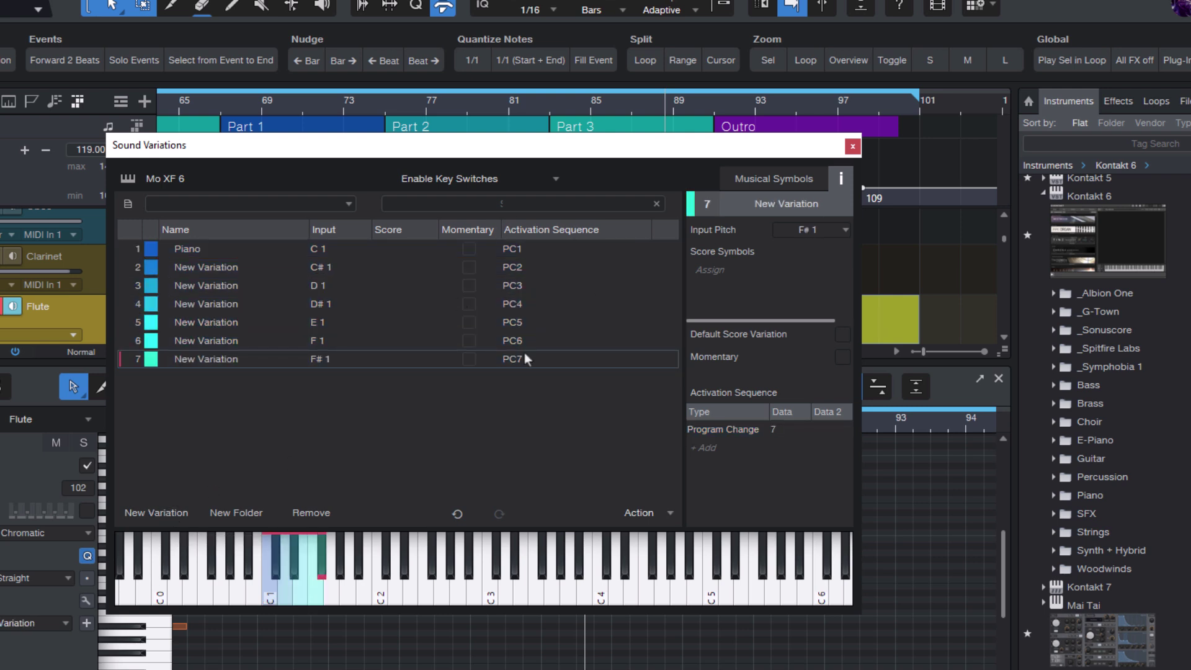
click(536, 263)
click(541, 282)
double_click(545, 303)
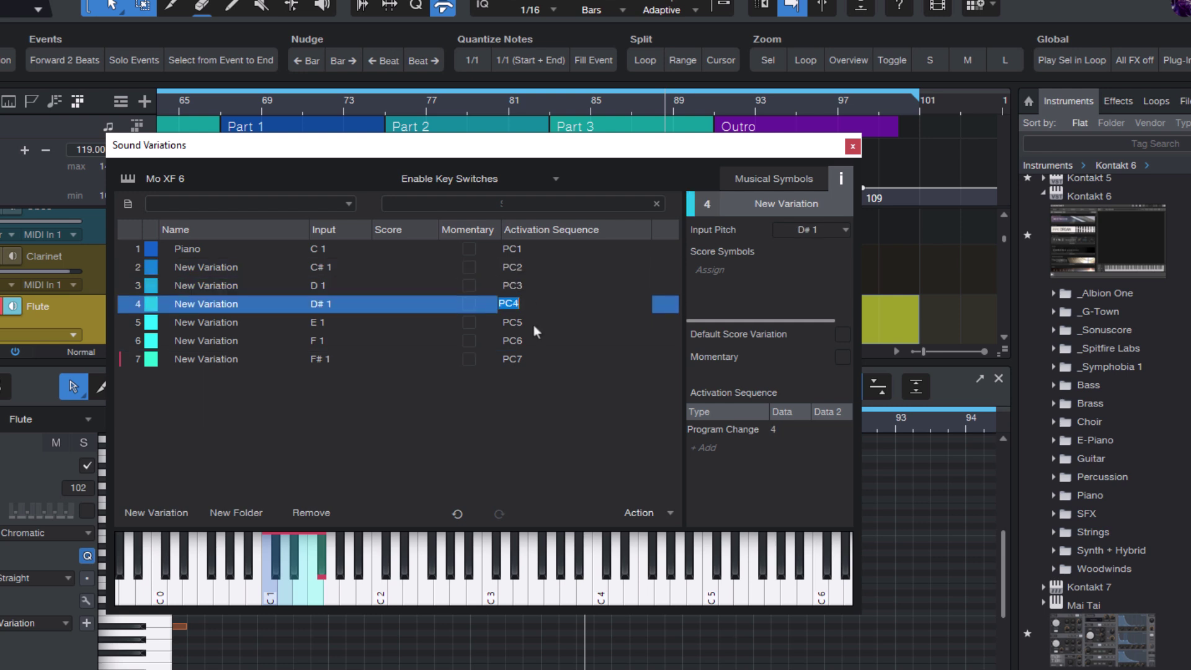
Name variations two to four Guitar, Bass and Saxophone.
click(196, 268)
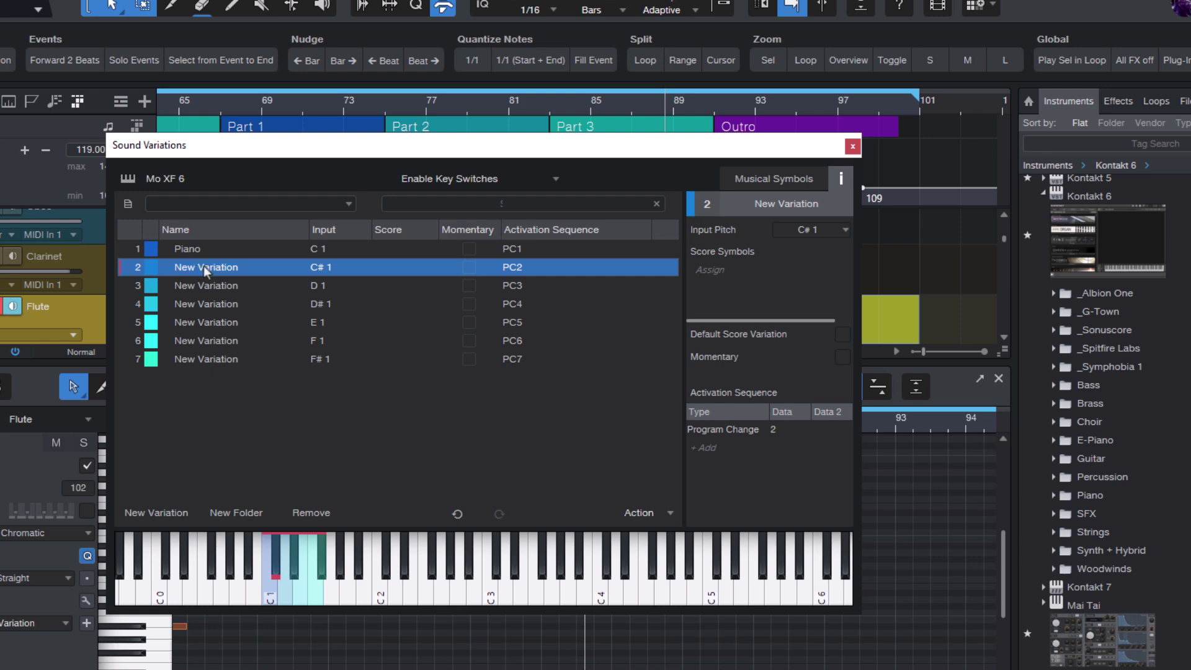
double_click(204, 265)
text(Guitar)
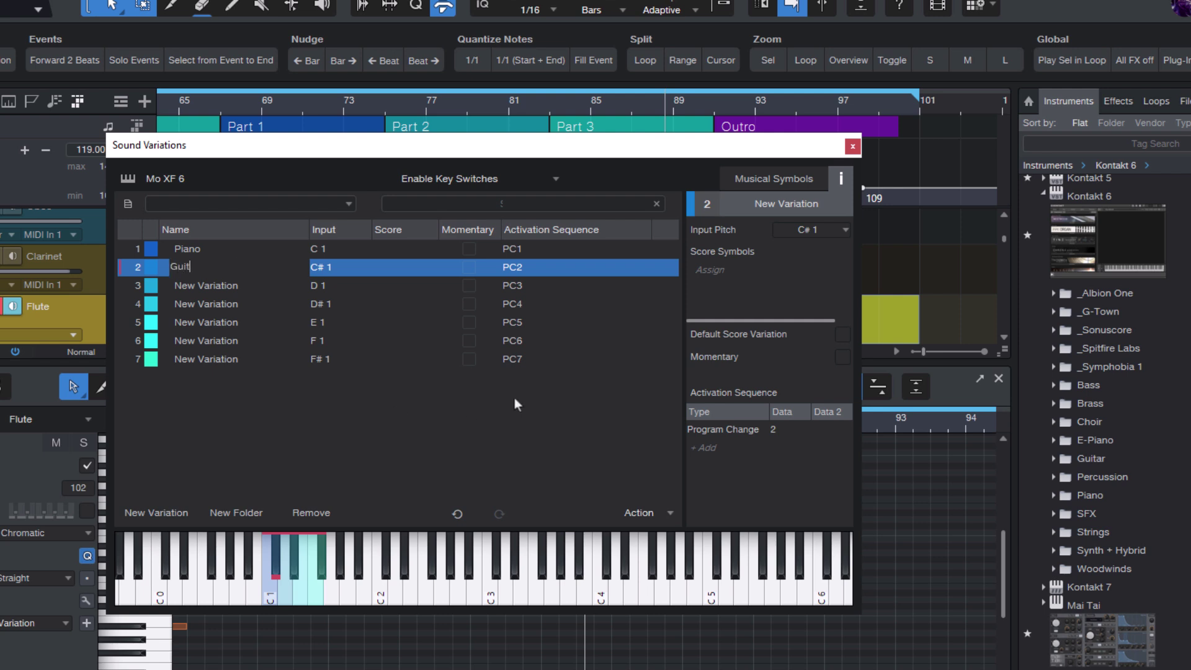
key(Tab)
text(Bass)
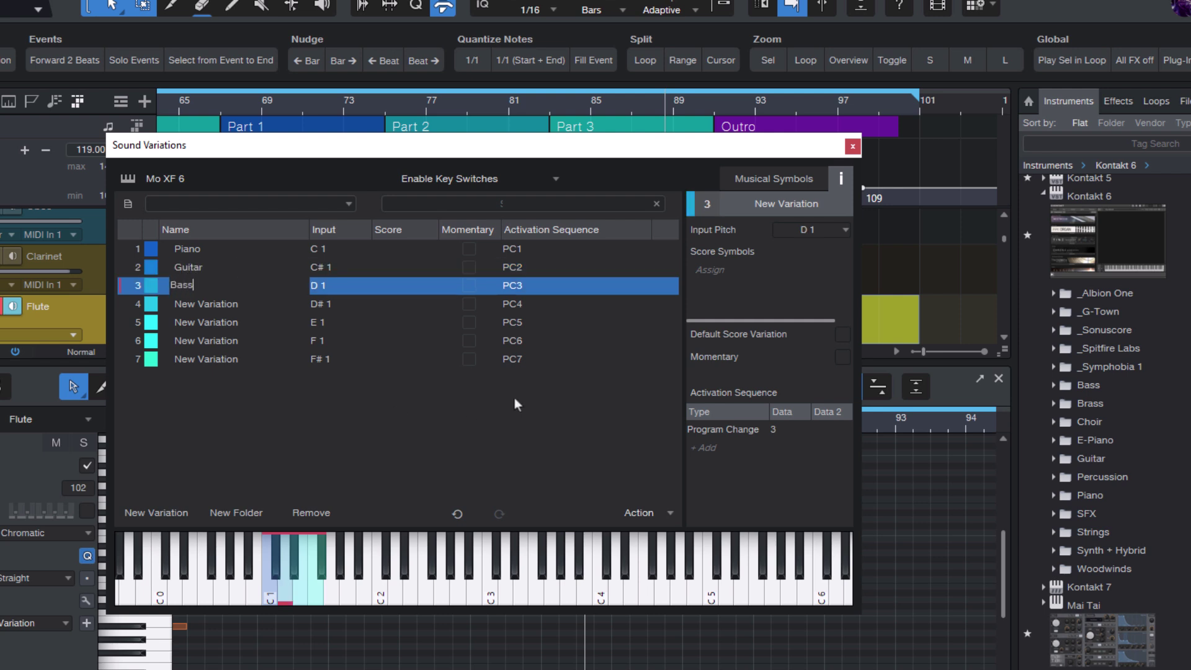
key(Tab)
text(Saxophone)
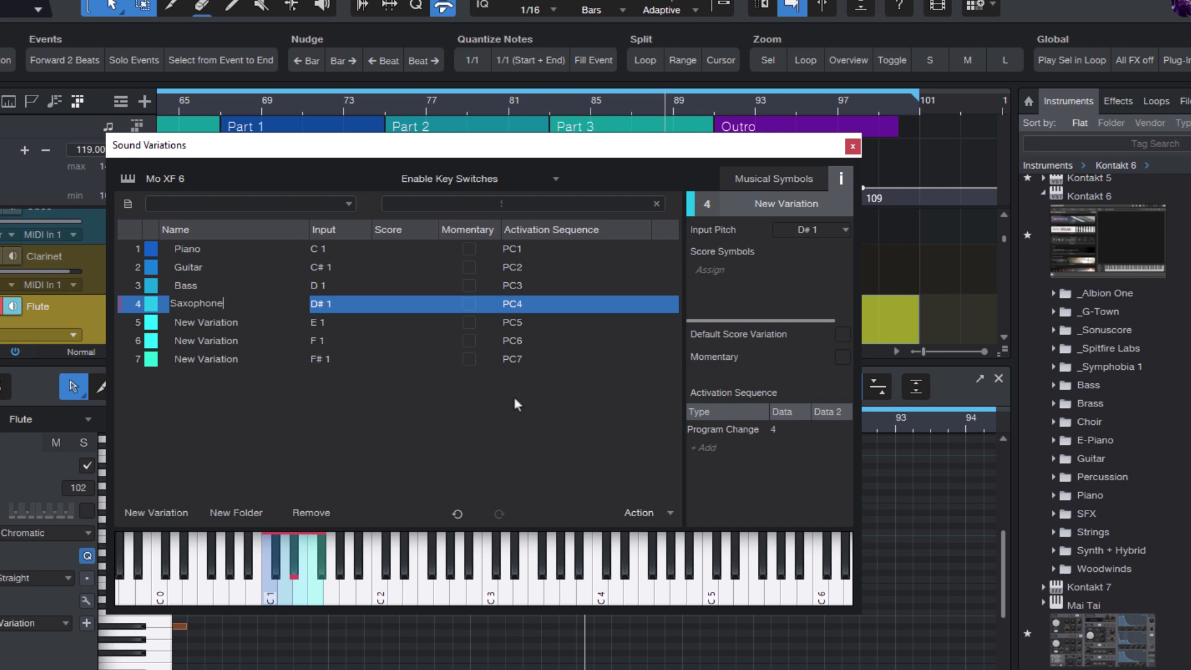
key(Tab)
Name variations five to seven Trumpet, Orchestra Hit and Harp.
text(Trumpet)
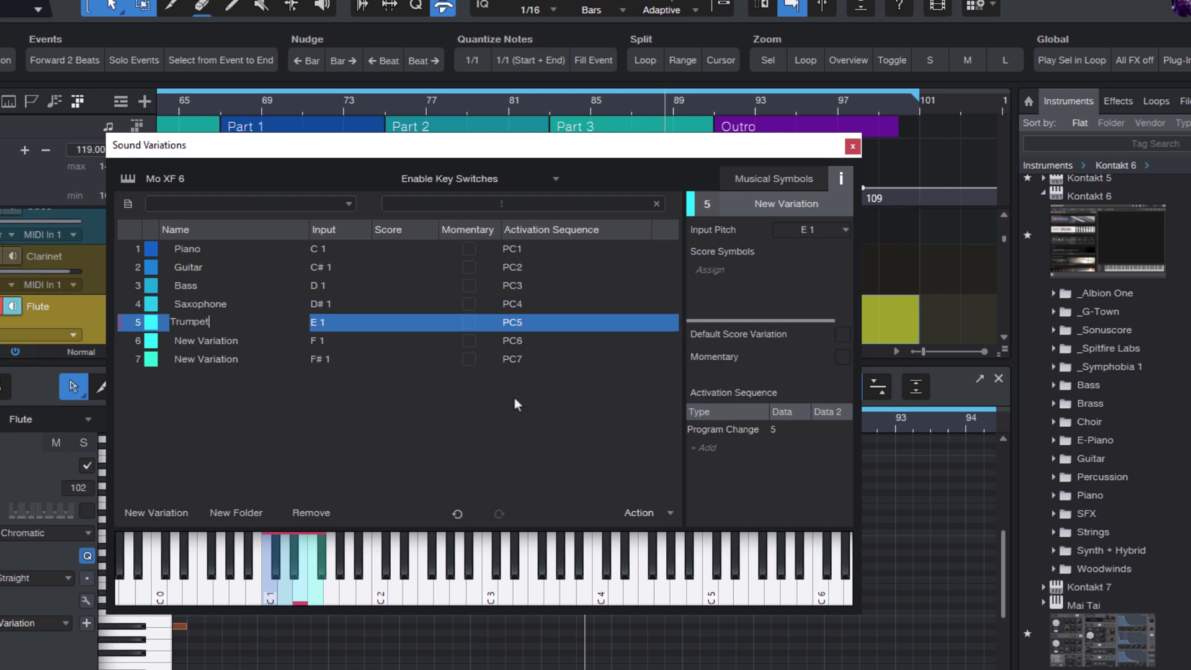
key(Tab)
text(Orchestra Hit)
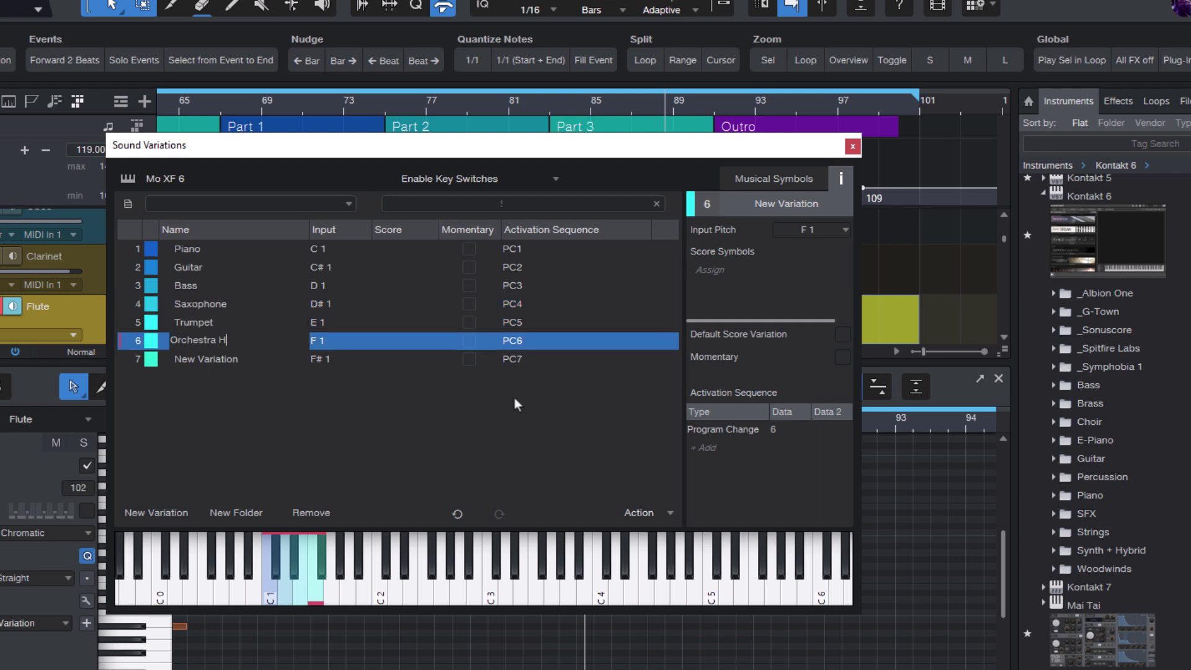
key(Tab)
text(Harp)
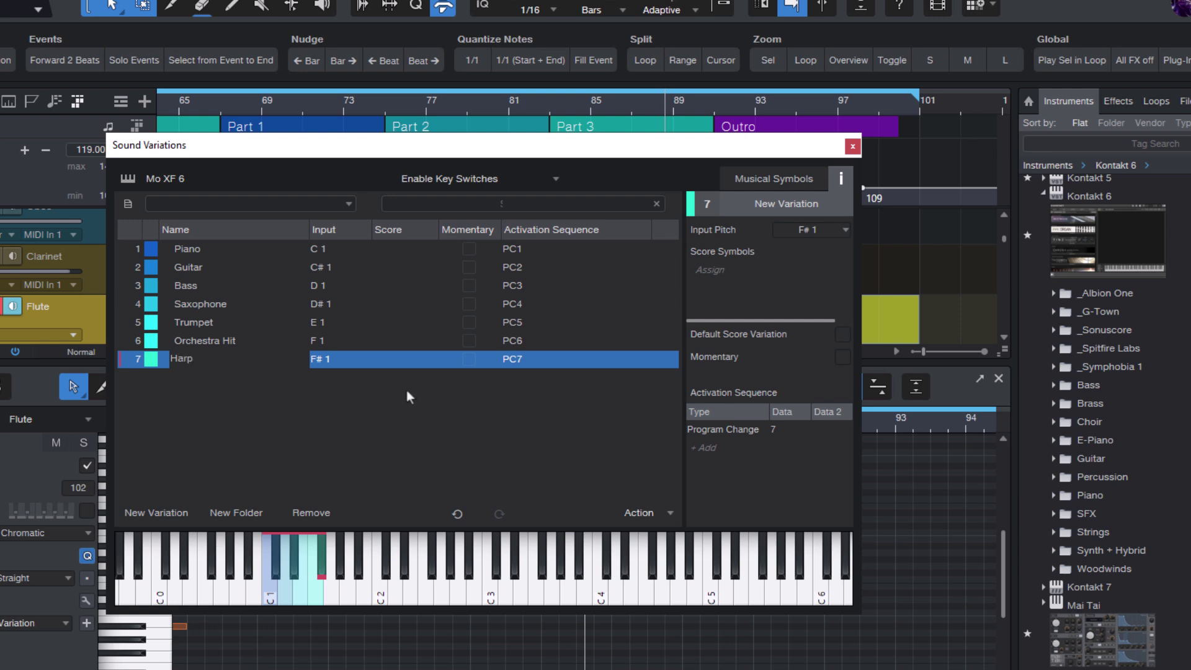
key(shift+Tab)
key(shift+Tab)
key(shift+Tab)
key(shift+Tab)
key(shift+Tab)
key(shift+Tab)
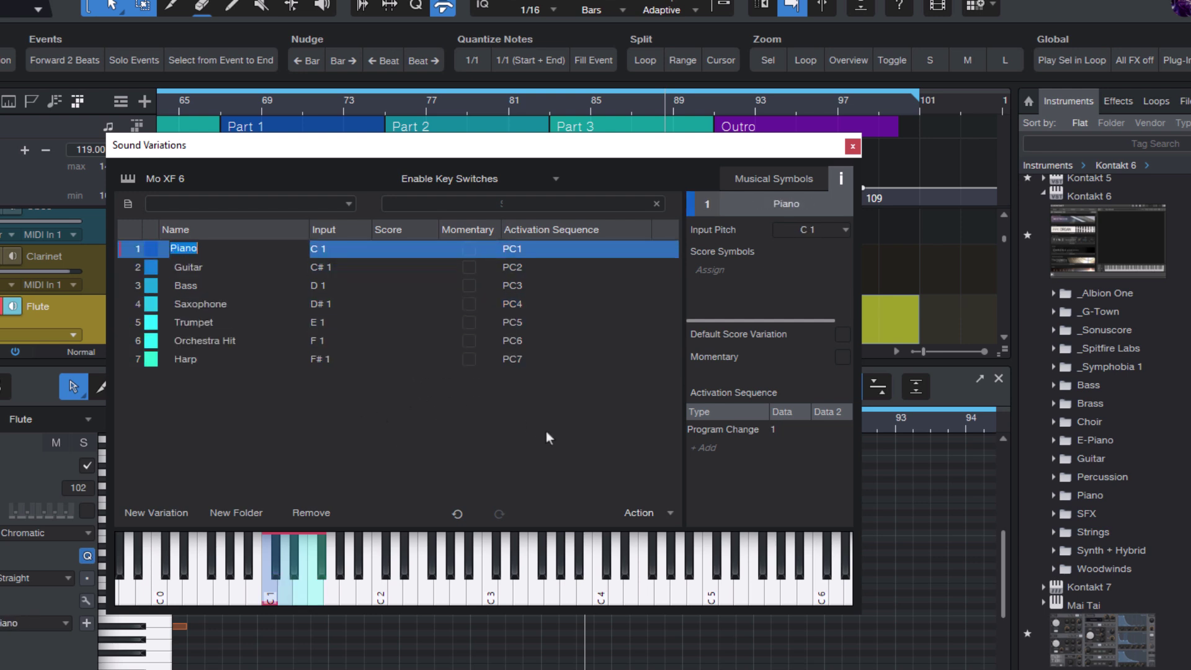
key(Tab)
key(Tab)
key(Tab)
key(Tab)
key(Tab)
key(Tab)
click(155, 383)
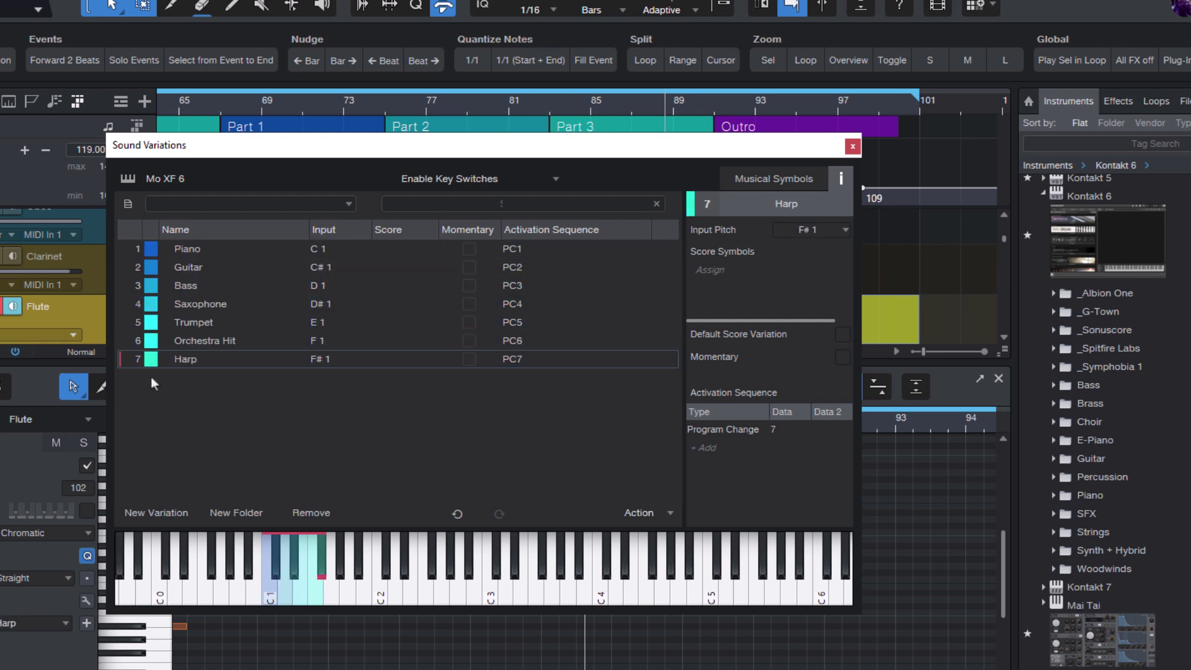
Change Piano's activation message to a Bank Change with data values 1 and 5.
click(245, 249)
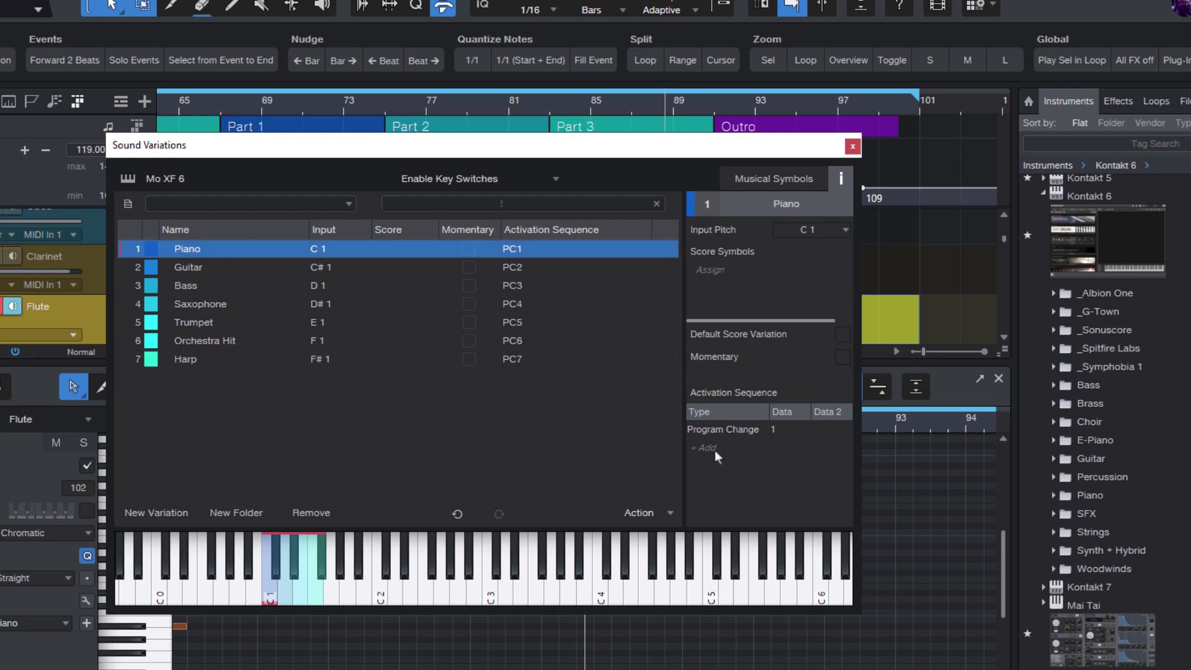
click(744, 429)
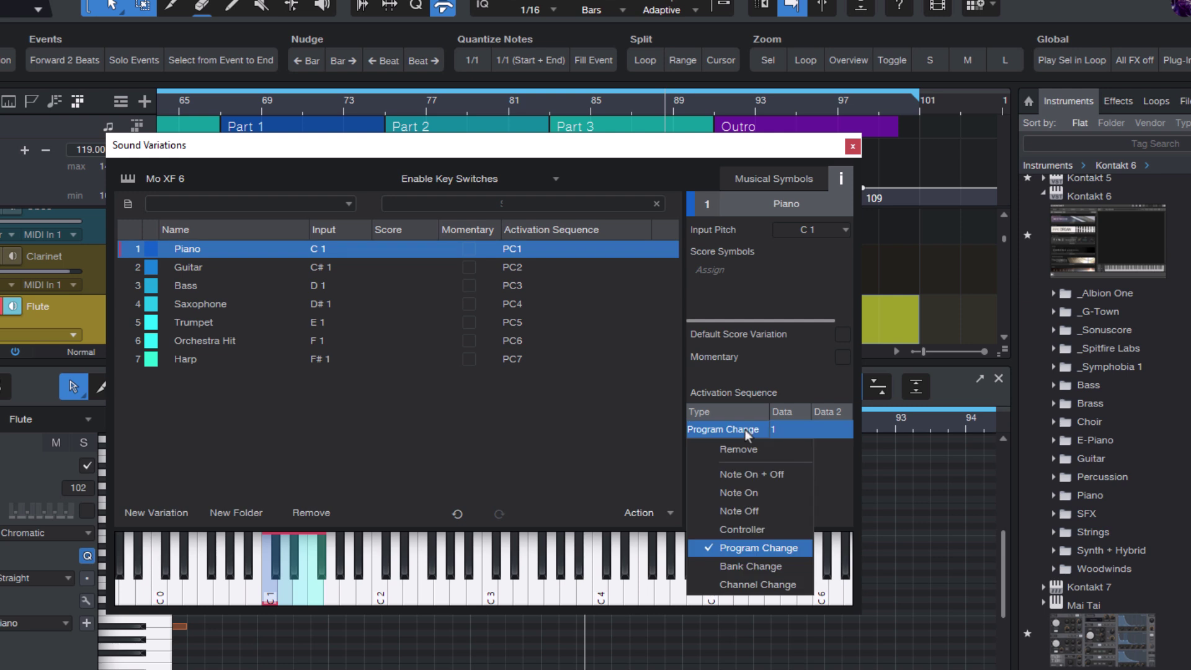
click(750, 566)
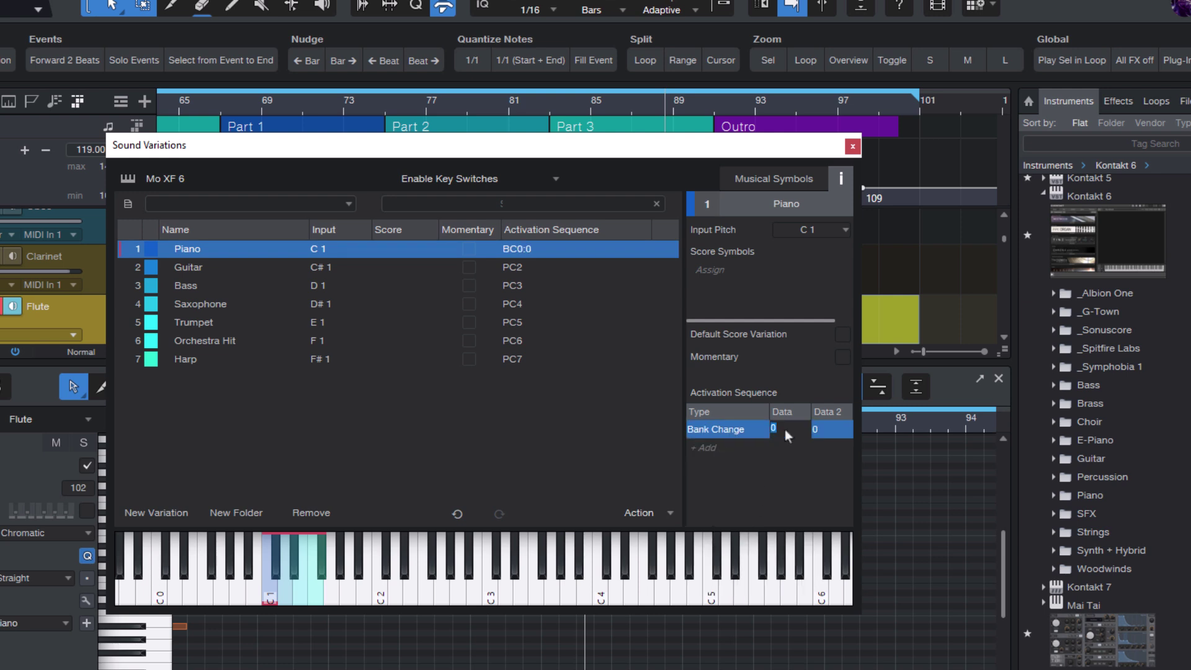
text(1)
click(827, 429)
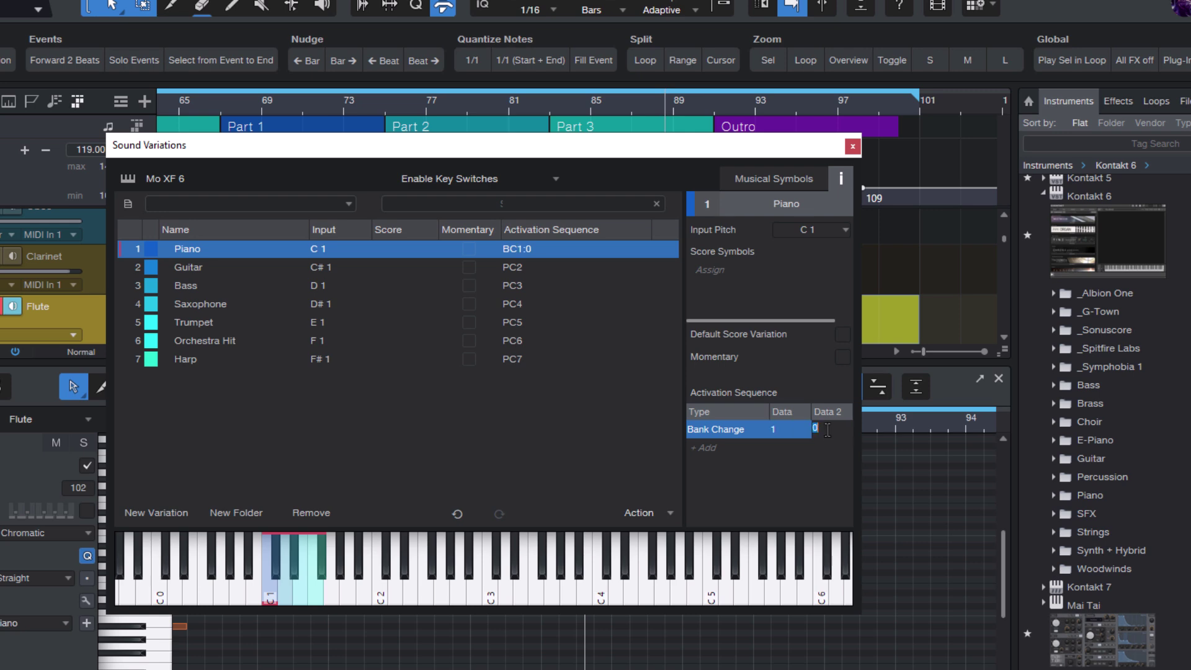
text(5)
key(Return)
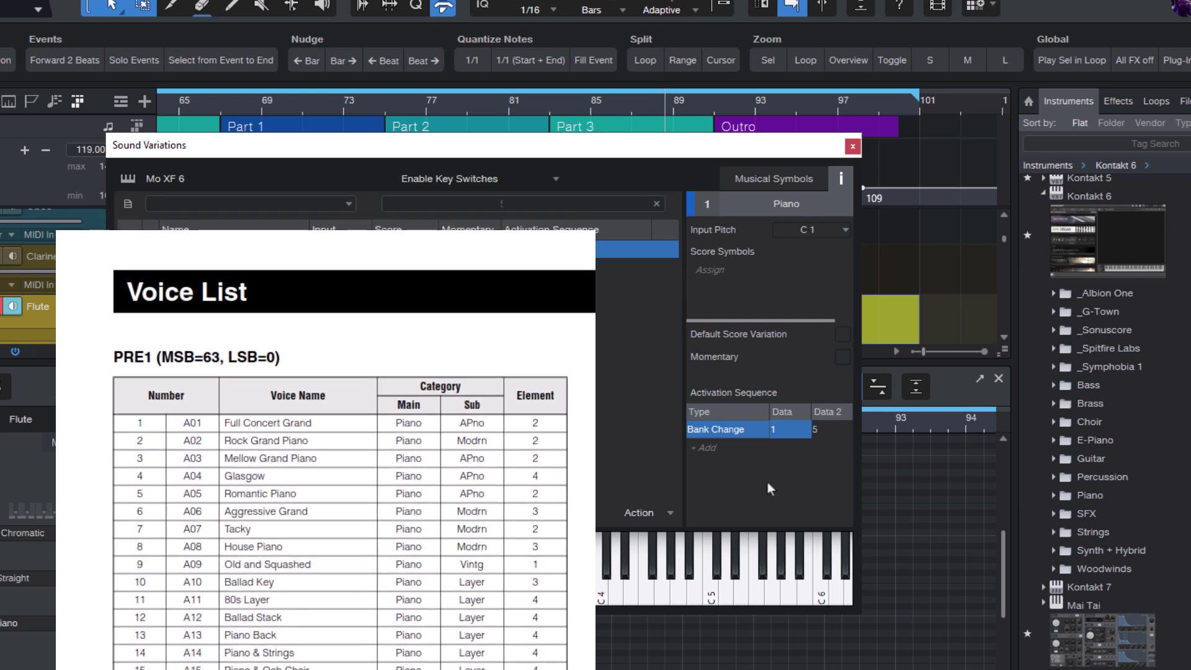
Append a Program Change after the bank change, giving BC1:5 | PC1.
click(720, 446)
click(739, 542)
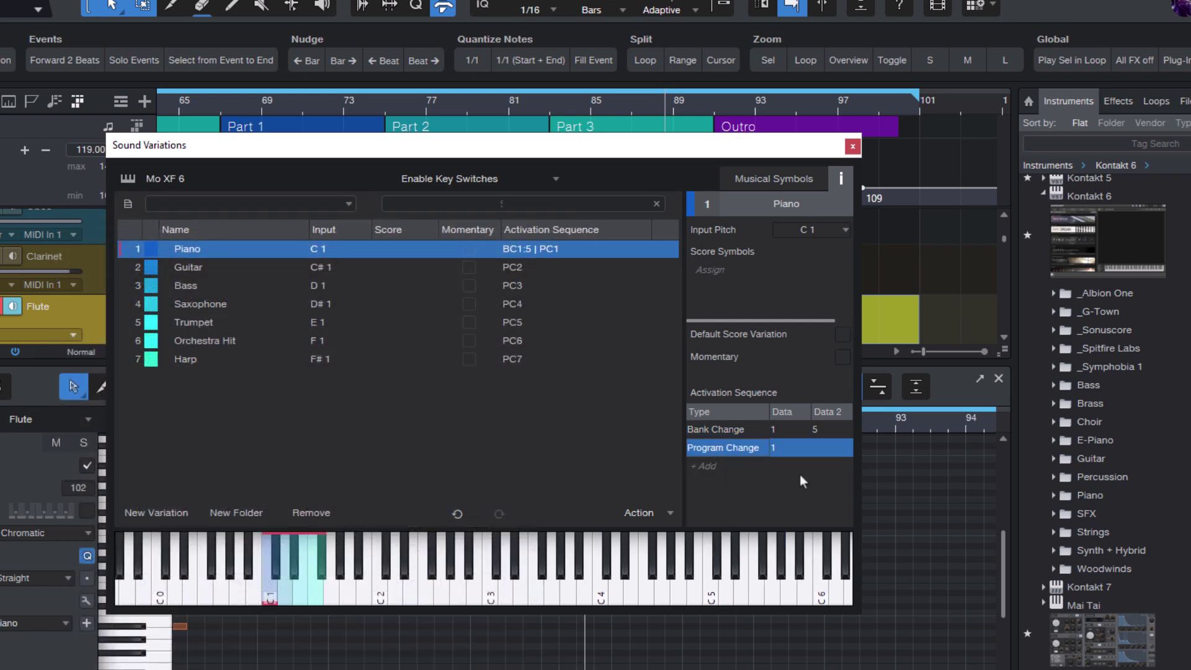
click(756, 448)
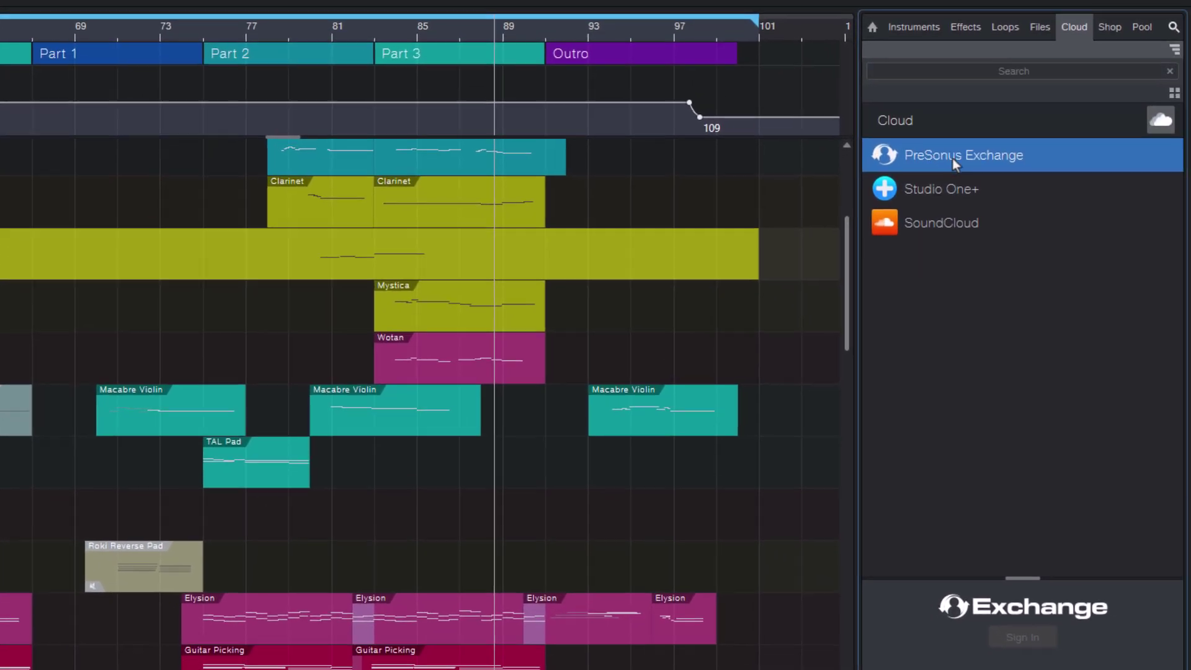
Browse PreSonus Exchange's Keyswitches collection in the Cloud browser and search it for 'yamaha'.
click(1075, 215)
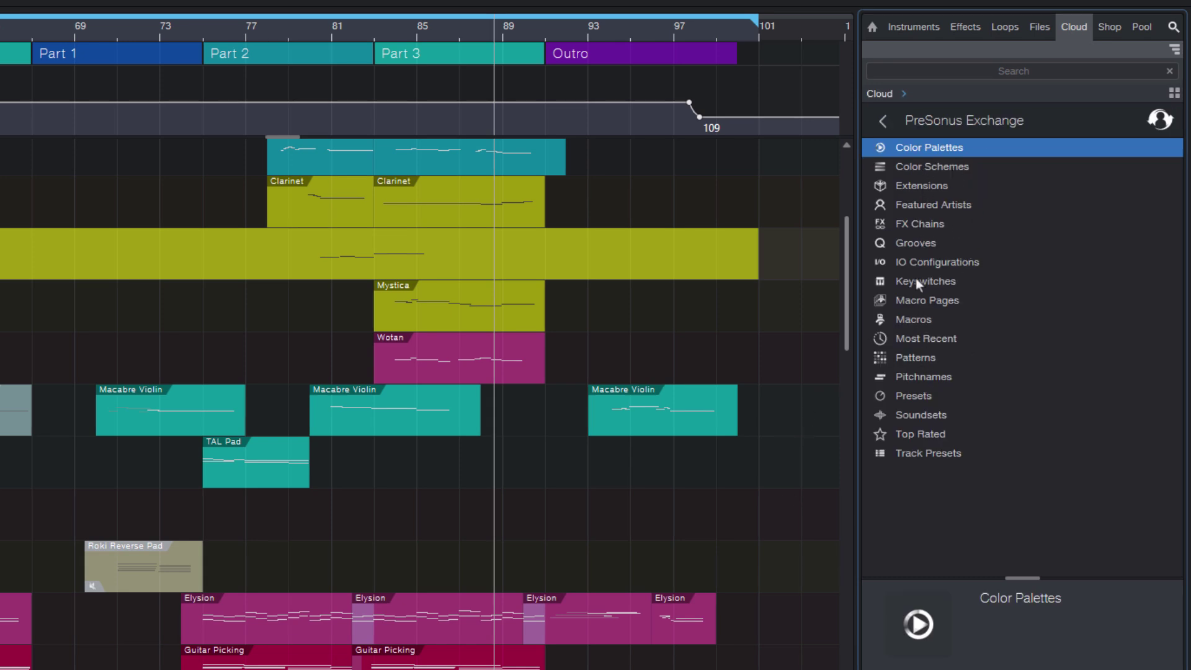
click(947, 280)
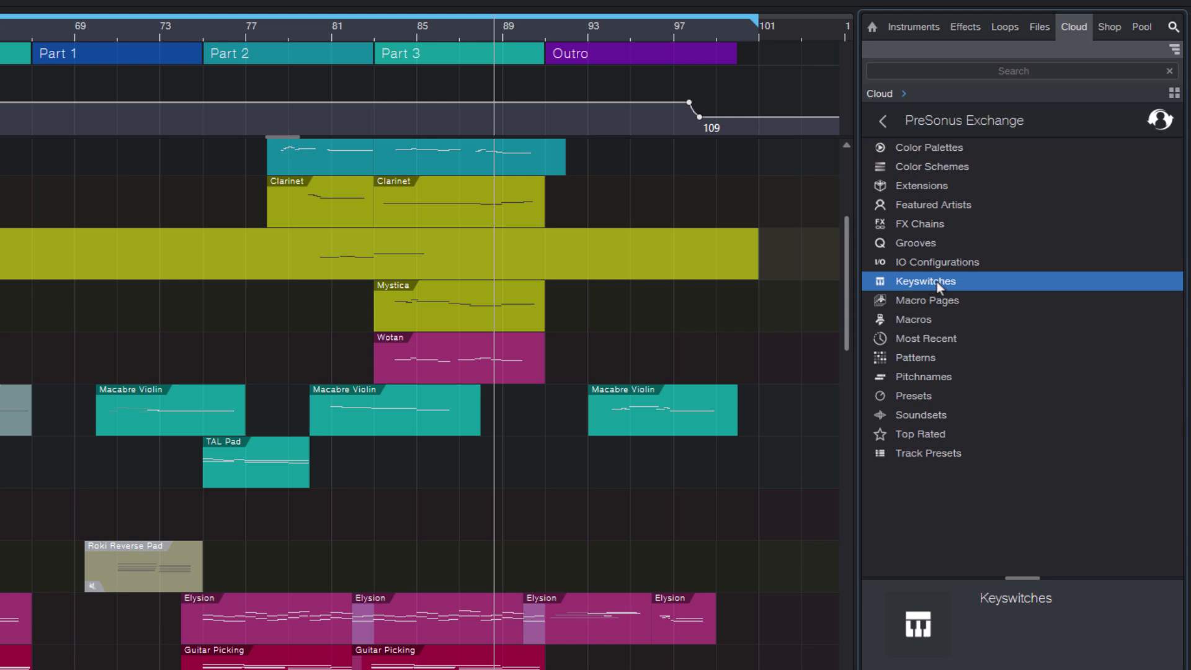
double_click(937, 280)
scroll(941, 273, down, 5)
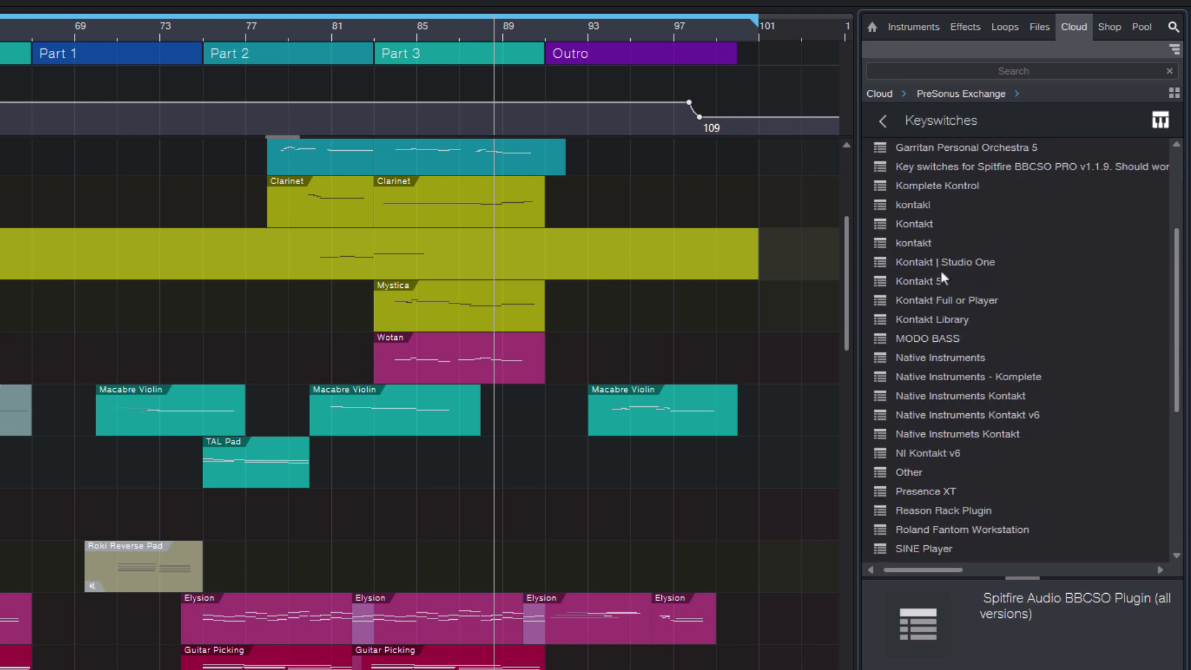
scroll(940, 273, down, 4)
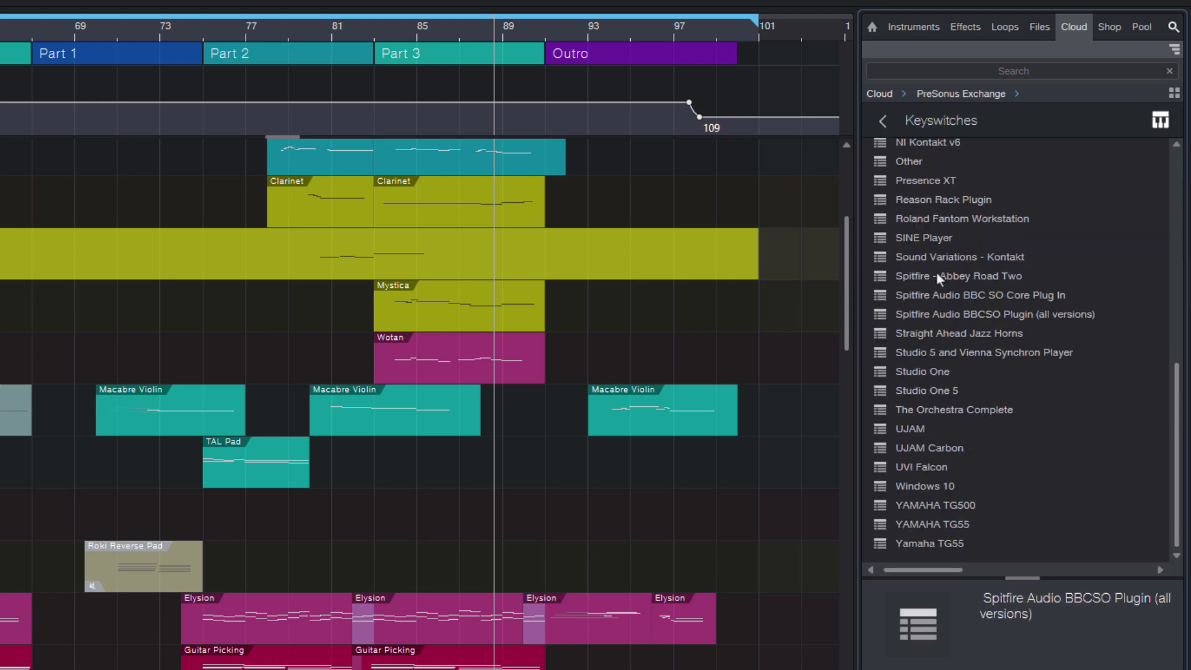
click(960, 506)
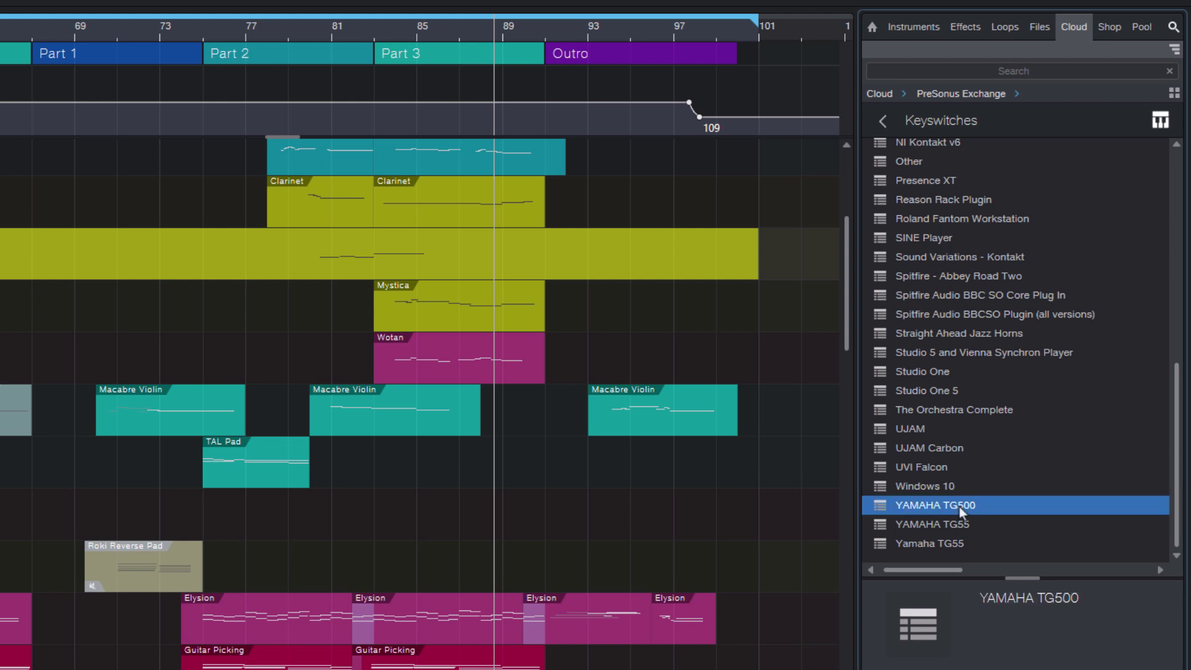
scroll(959, 506, up, 6)
click(1014, 70)
text(yam)
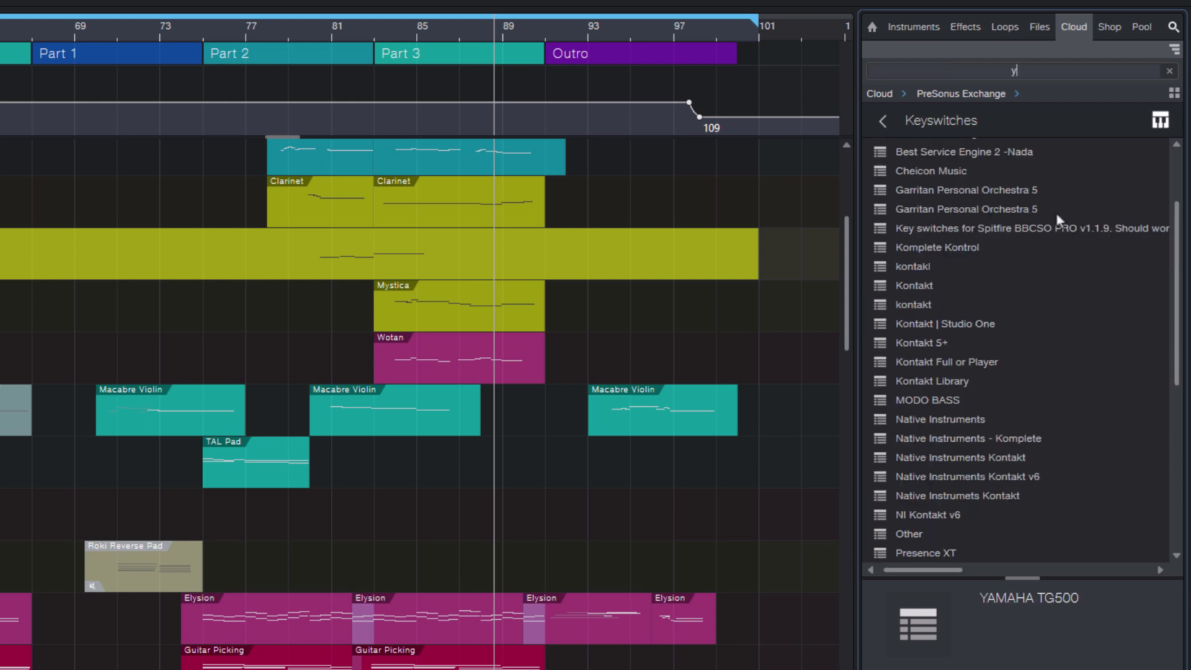
text(aha)
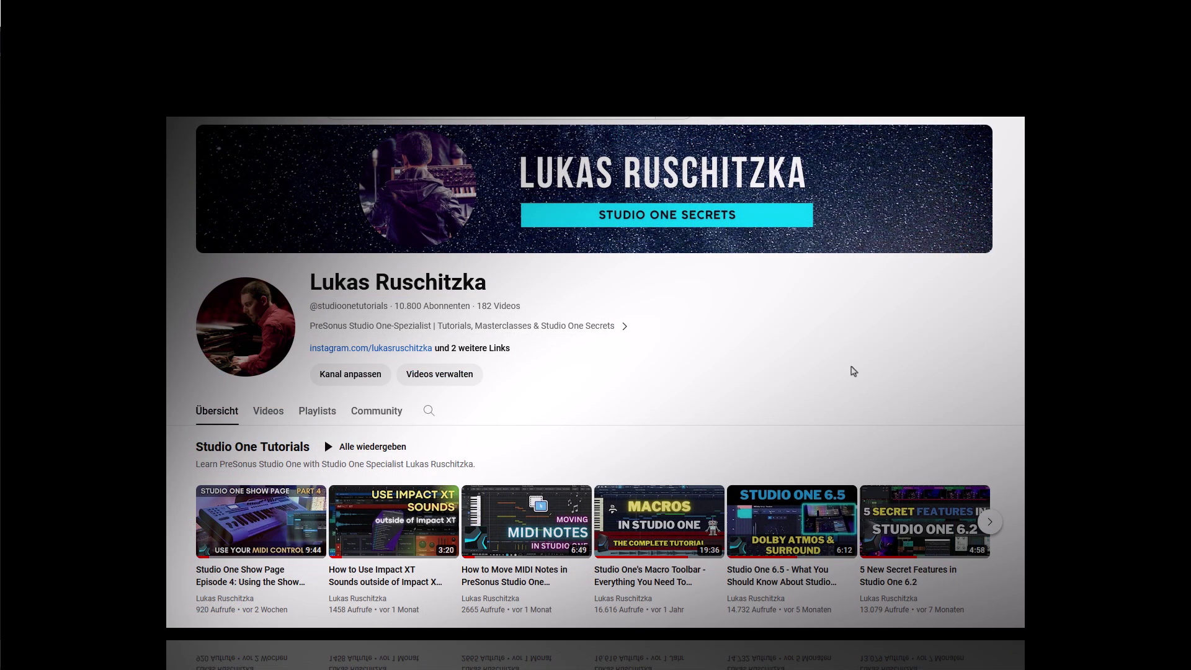
Scroll the YouTube channel page and open the Studio One Tutorials playlist.
scroll(682, 381, down, 2)
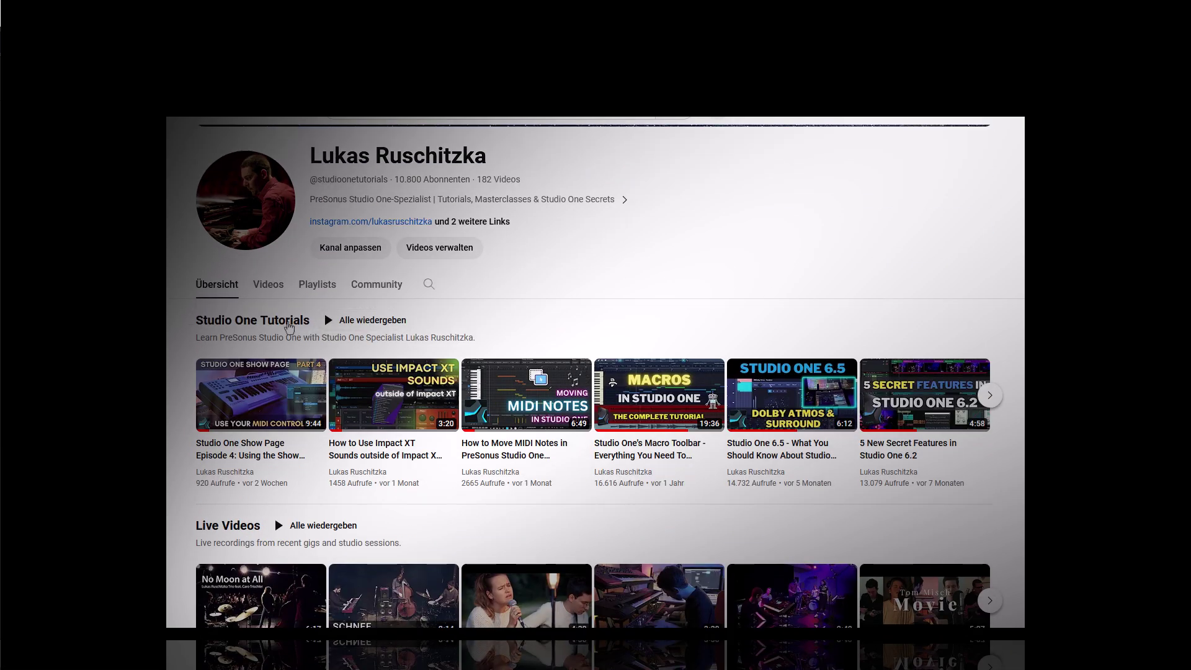
click(277, 322)
scroll(574, 336, down, 5)
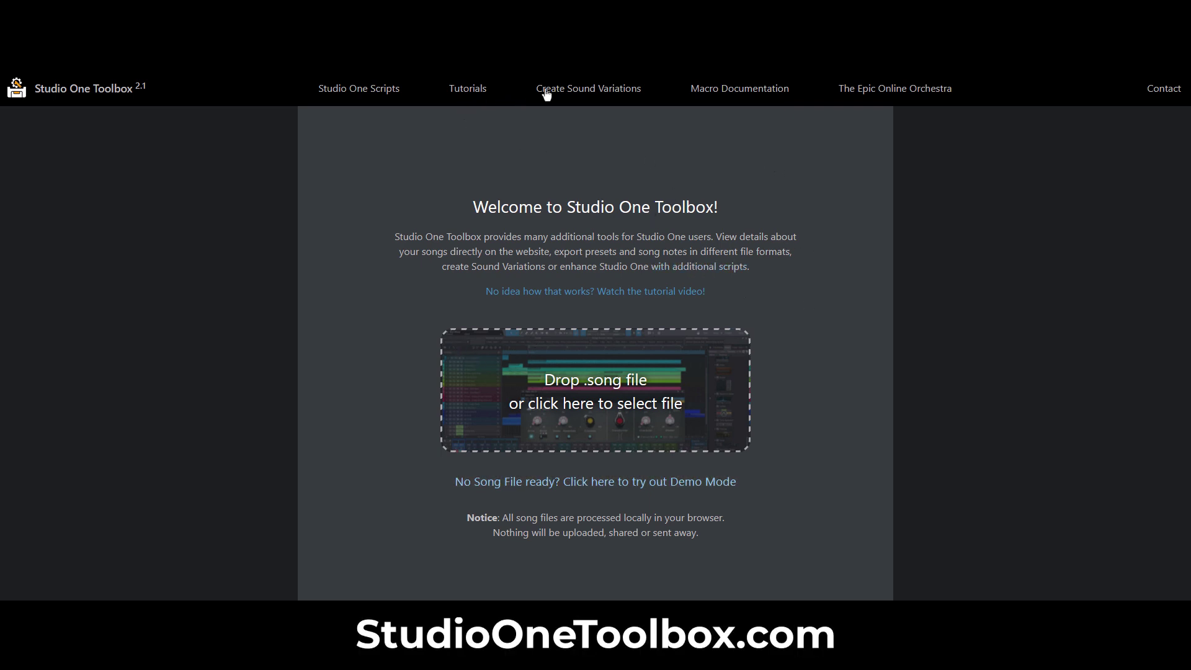
Open Studio One Toolbox's Create Sound Variations converter.
click(598, 93)
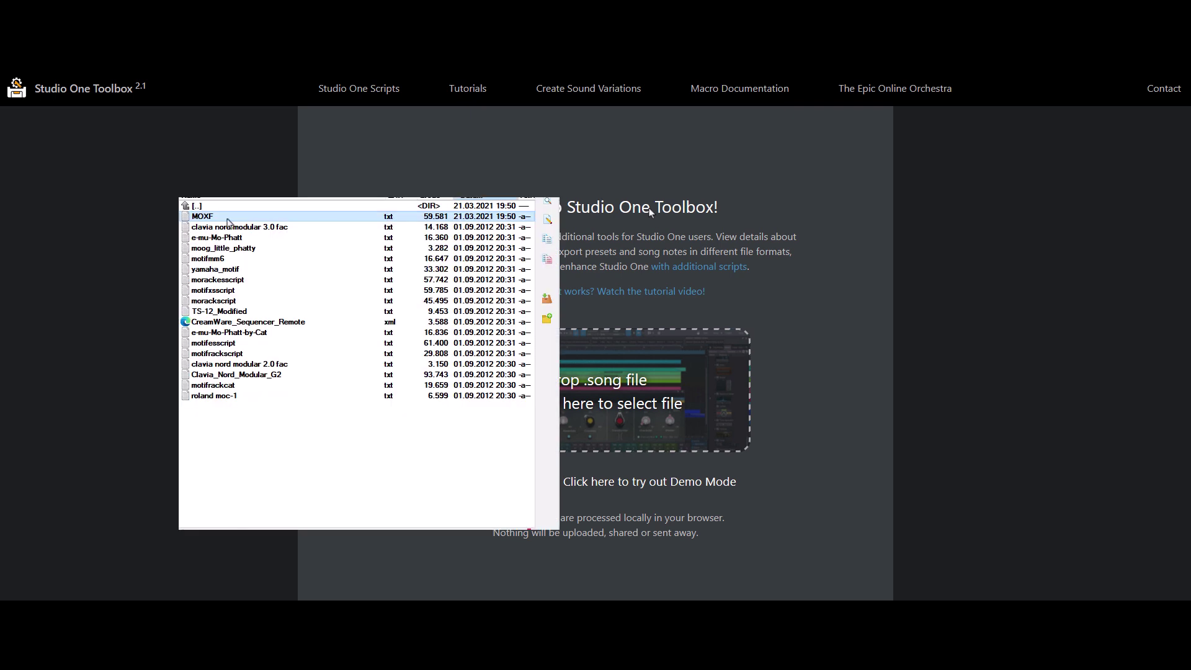
Convert the MOXF voice list, save it as 'Yamaha MoXF', and drag it onto the Flute track.
drag(650, 212, 514, 284)
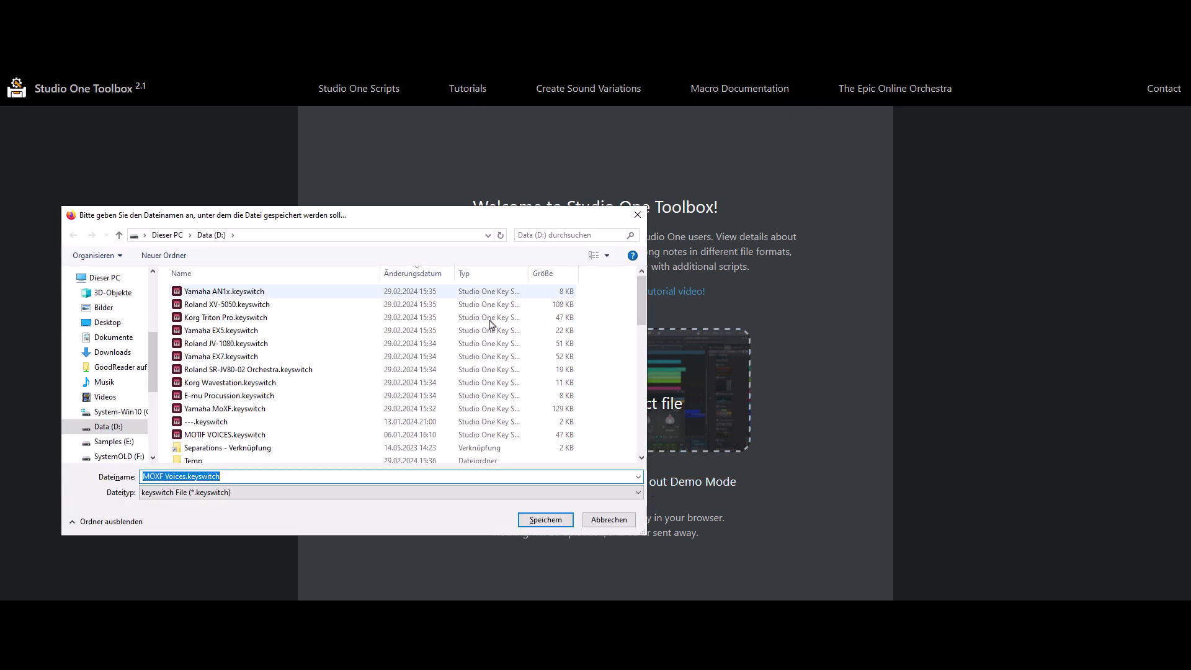
text(Yamaha)
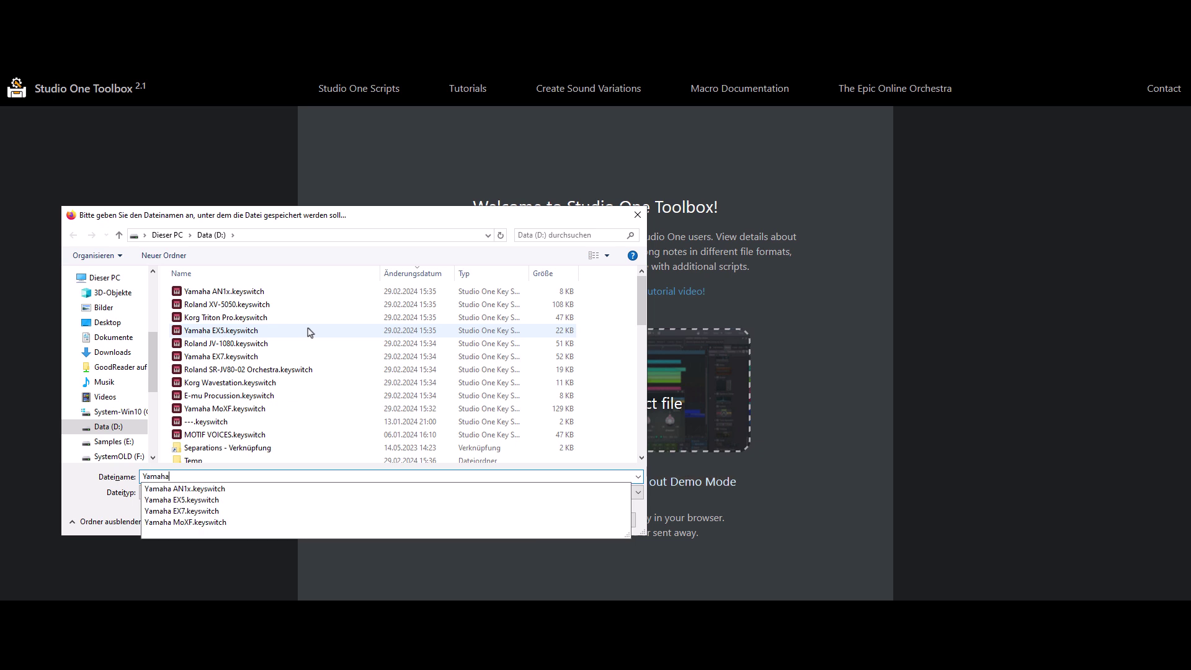
text( MoXF)
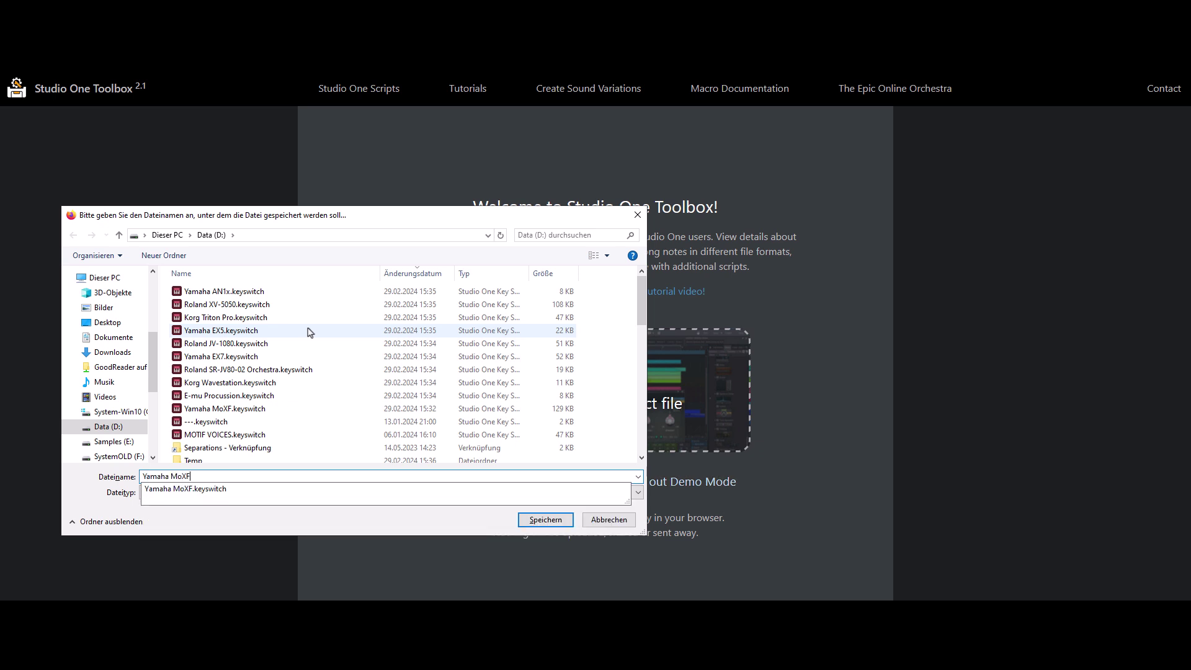
key(Return)
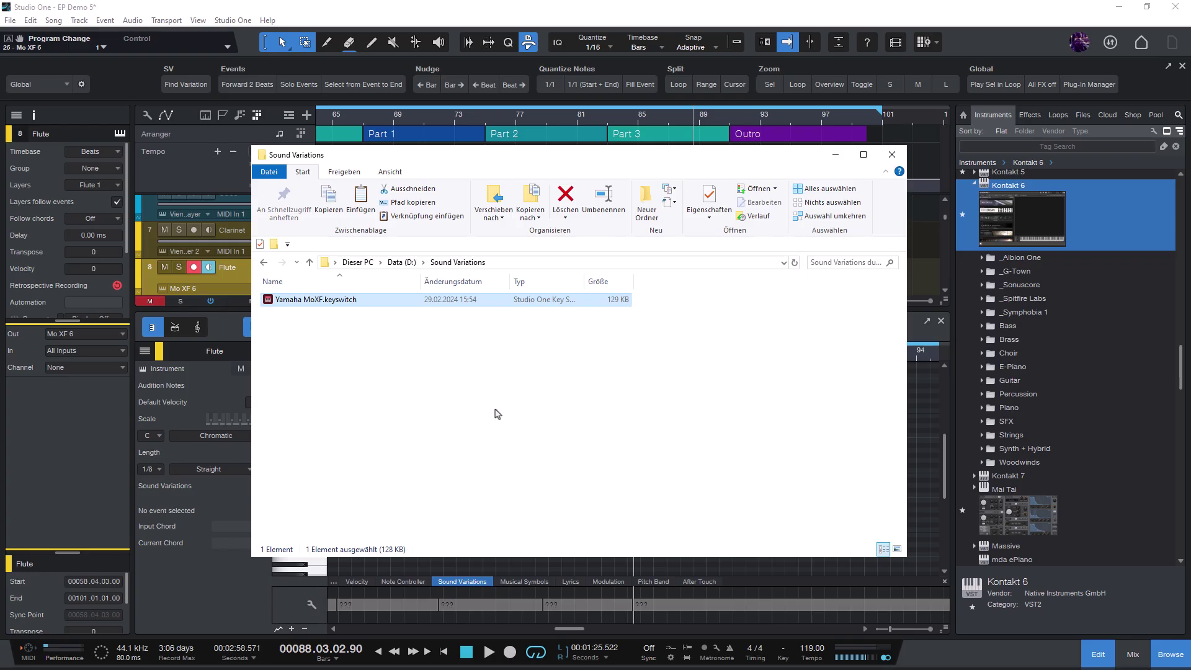
drag(357, 307, 534, 452)
Store the Flute's variation map as preset 'Yamaha MoXF' in the Hardware subfolder.
click(263, 486)
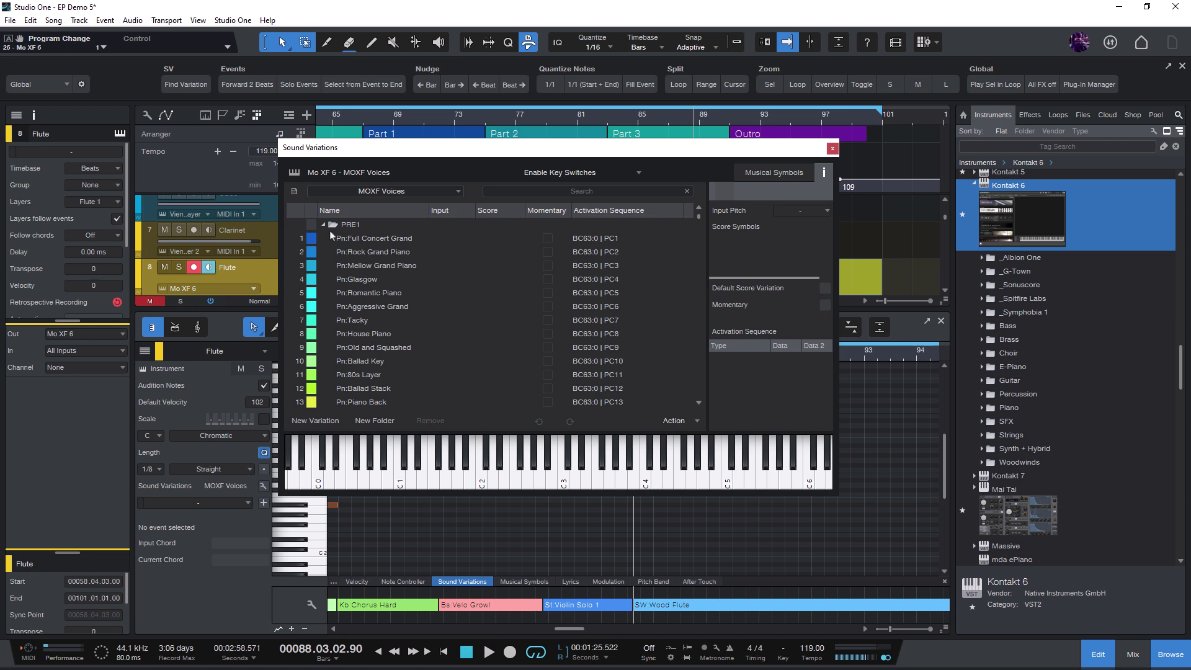
click(295, 192)
click(324, 206)
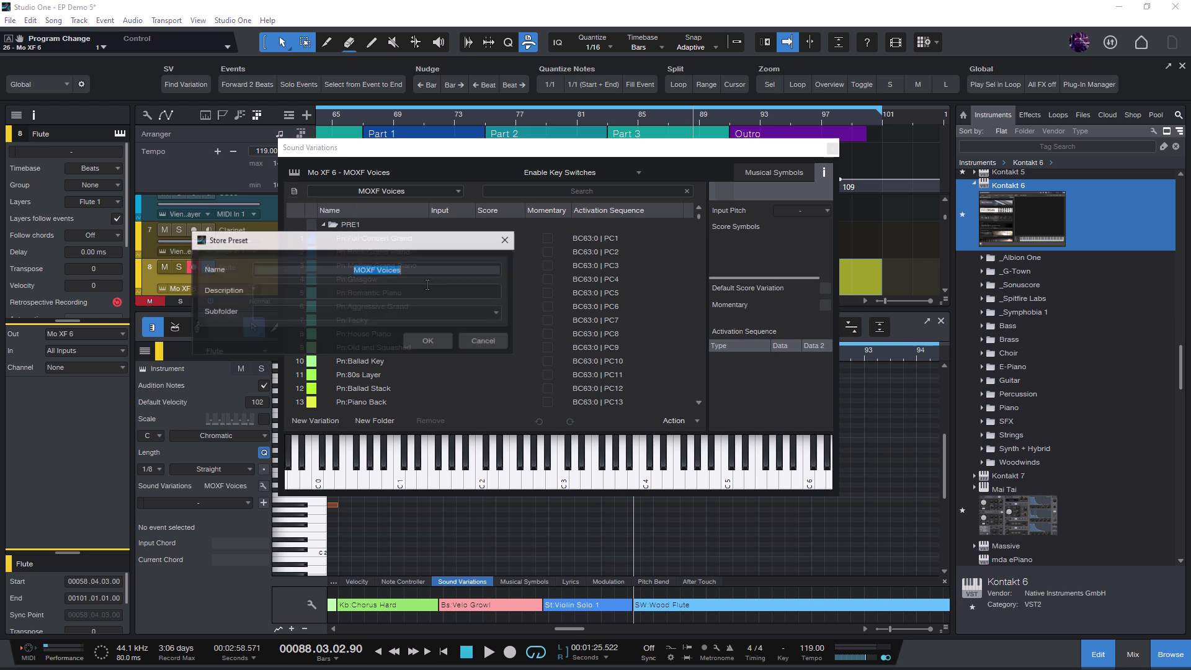
text(Yamaha MoXF)
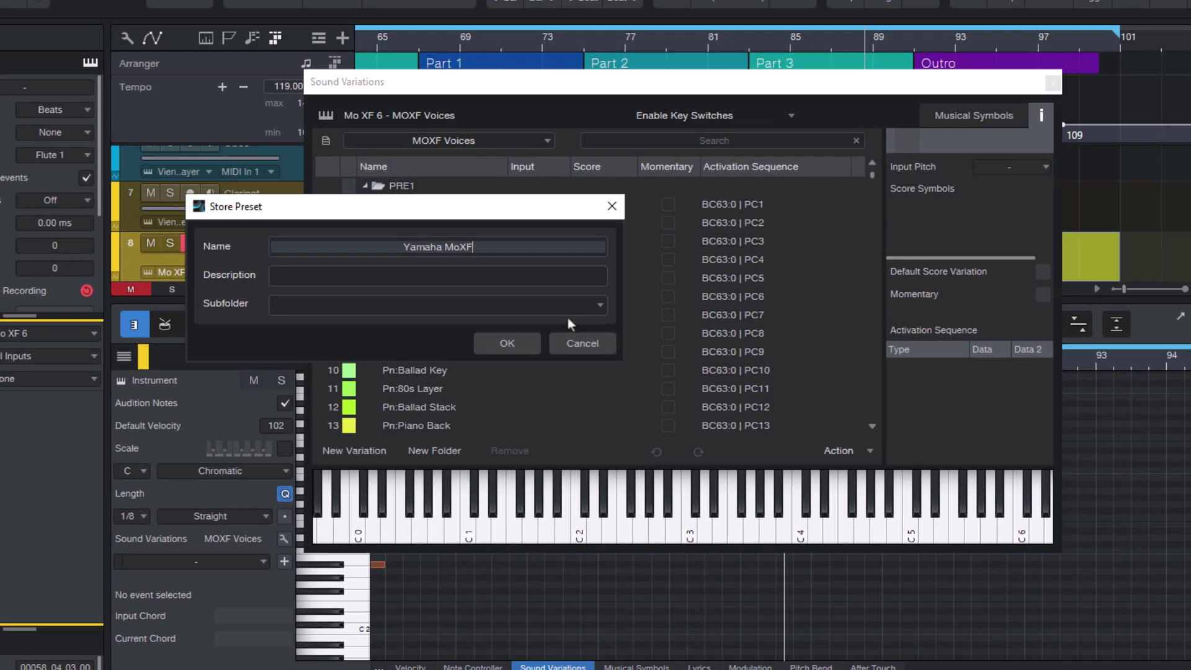
click(415, 305)
text(Hardware)
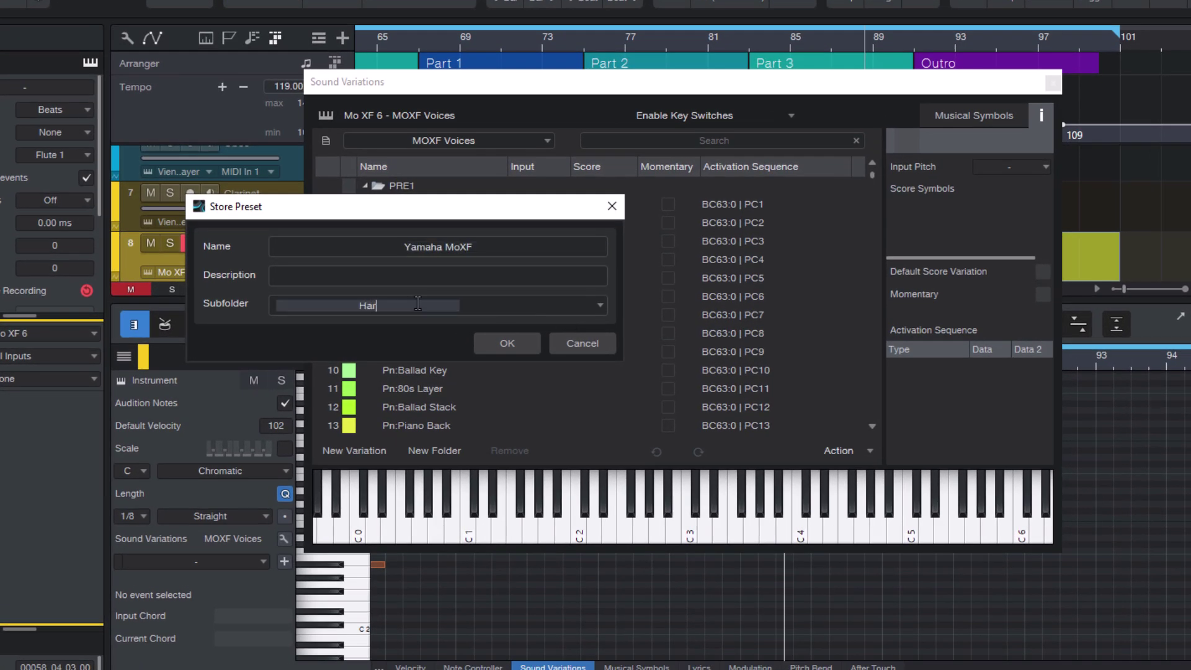
click(381, 340)
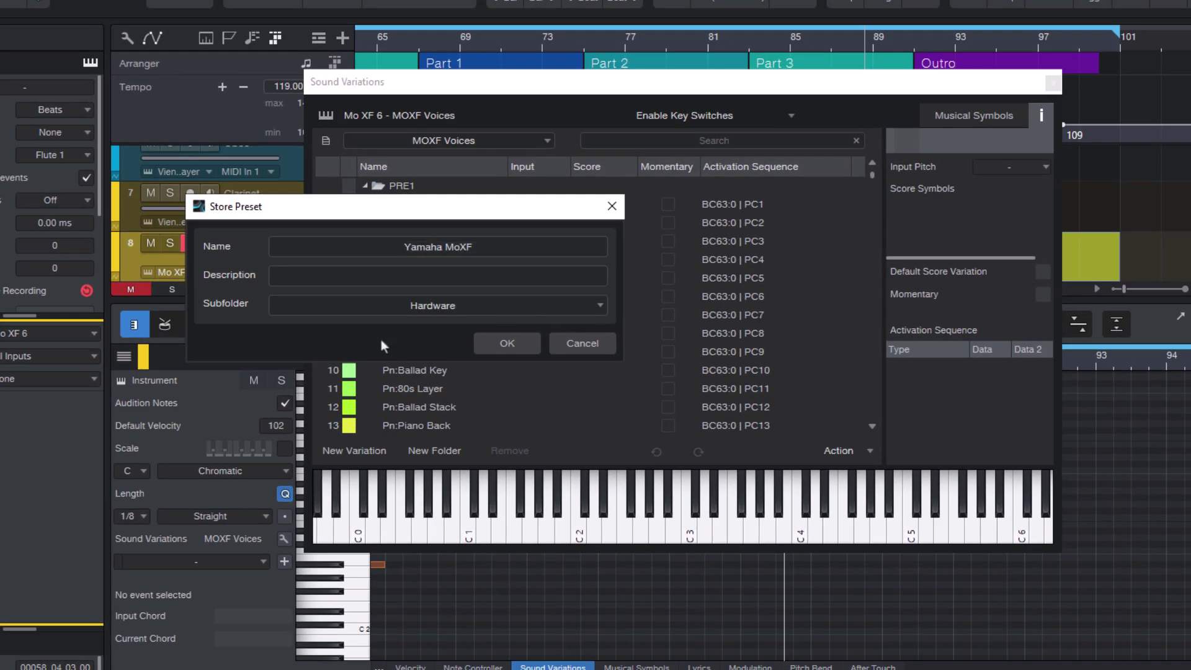
click(510, 343)
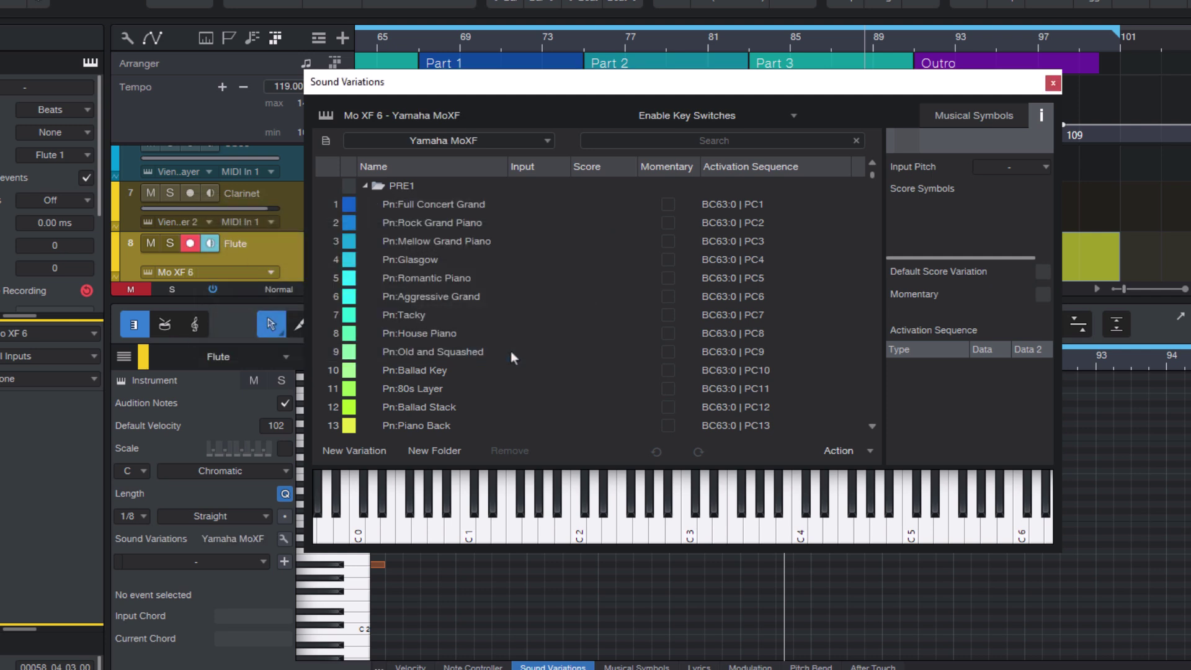
Load the stored Yamaha MoXF preset and browse its PRE1–PRE3 voice folders.
click(479, 140)
click(412, 269)
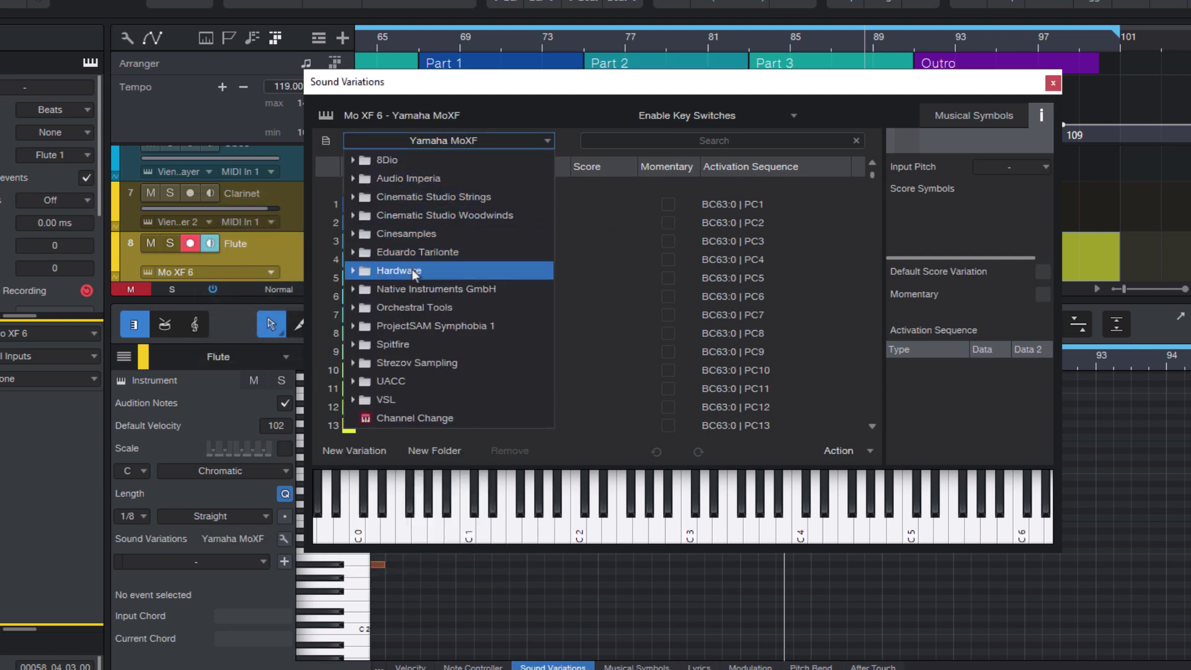
click(407, 269)
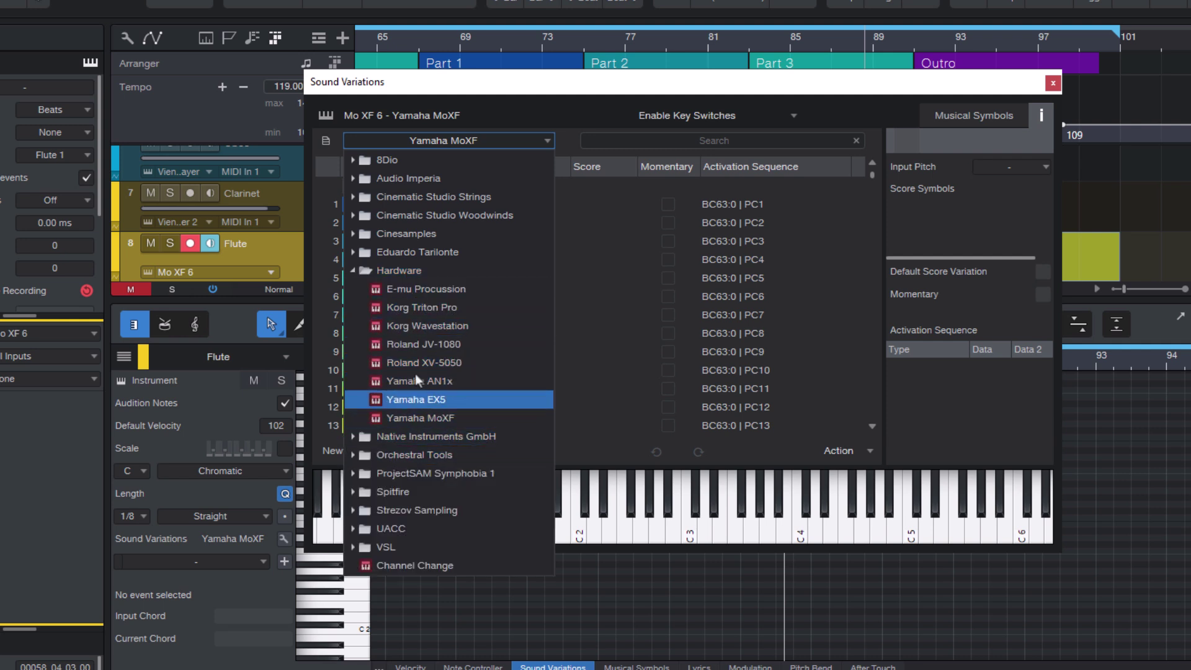
click(432, 419)
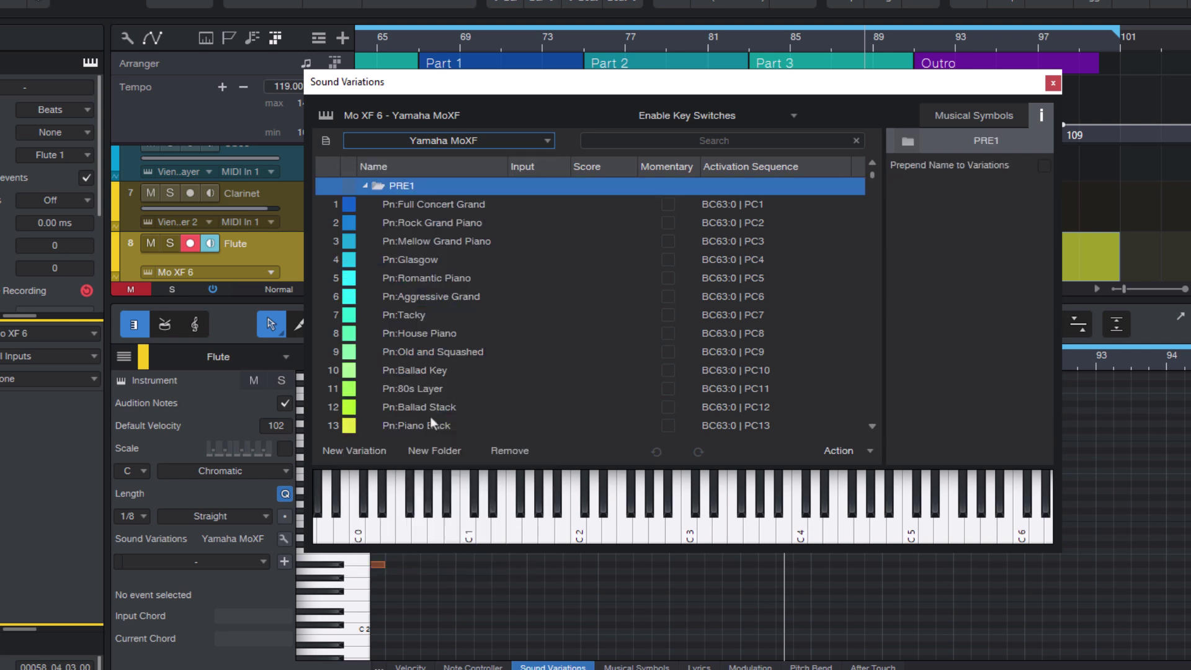
click(559, 296)
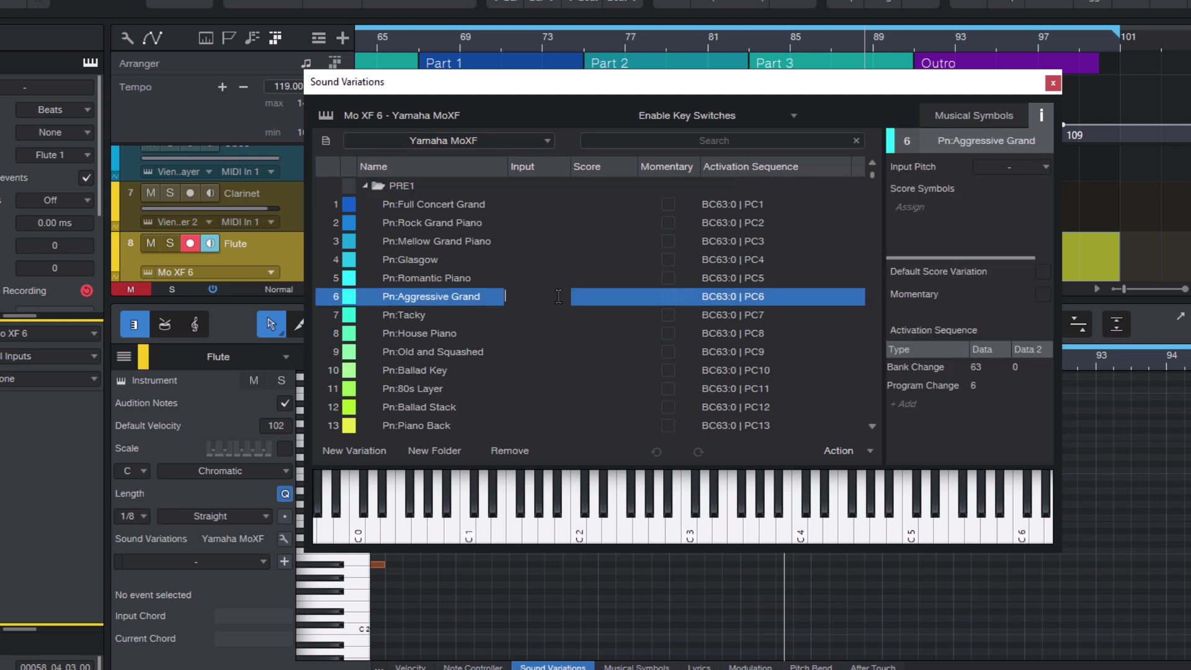
click(556, 369)
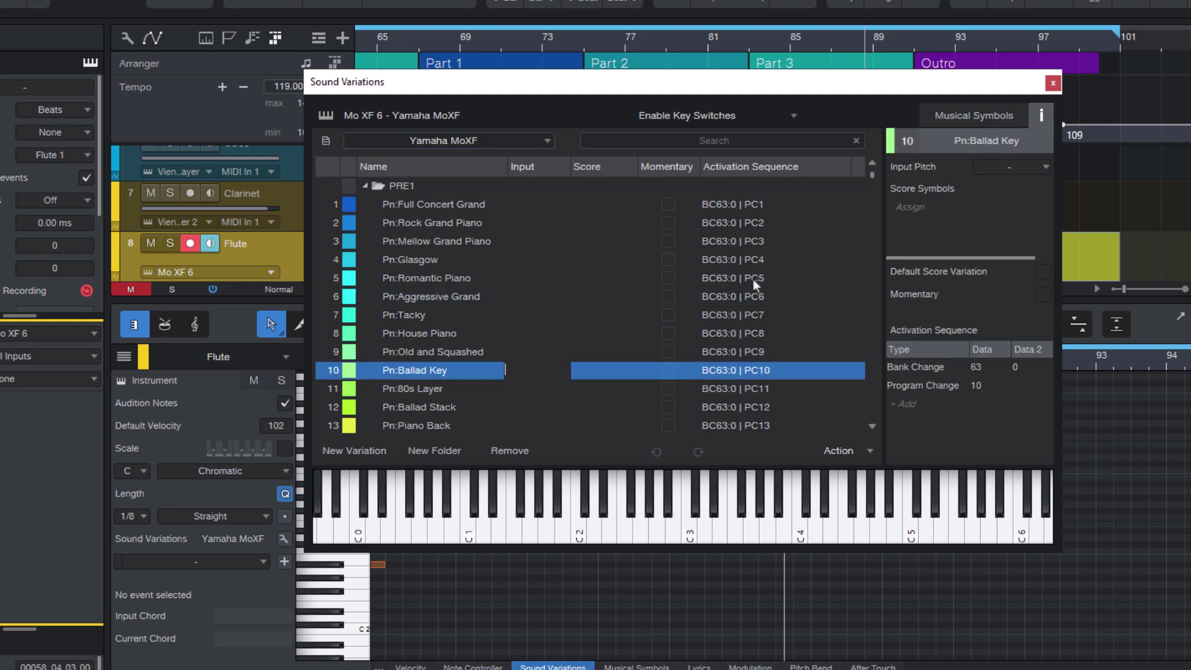
click(366, 187)
click(366, 204)
click(367, 222)
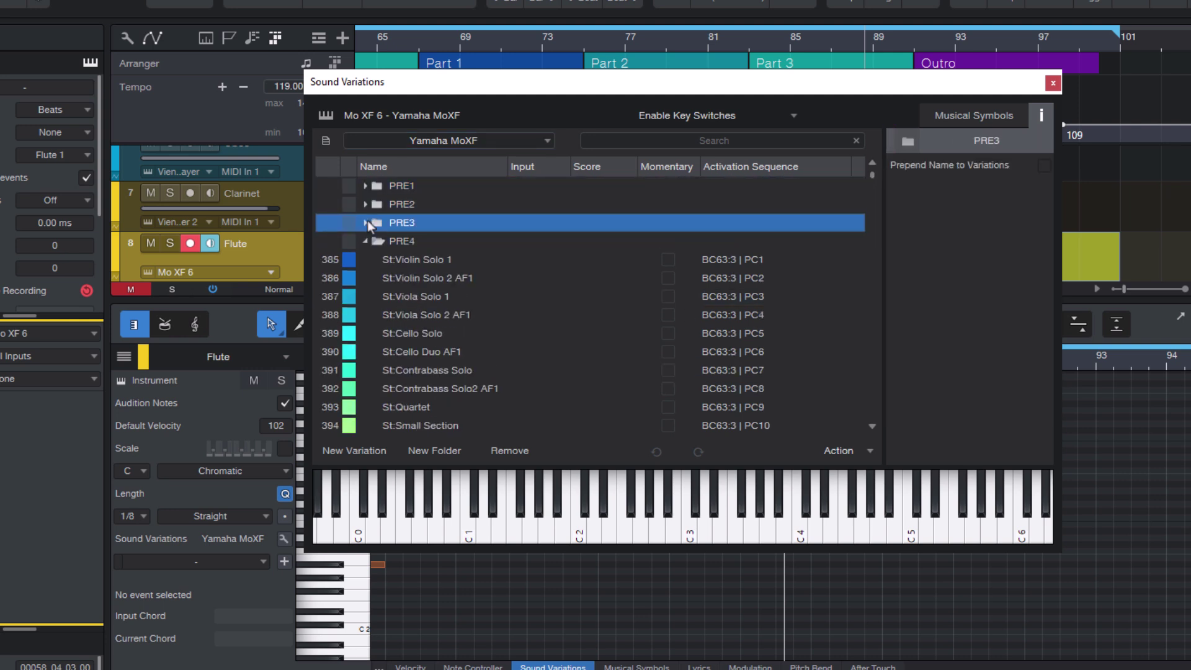
Close the Sound Variations editor and move the playhead back to around bar 79.
click(1052, 84)
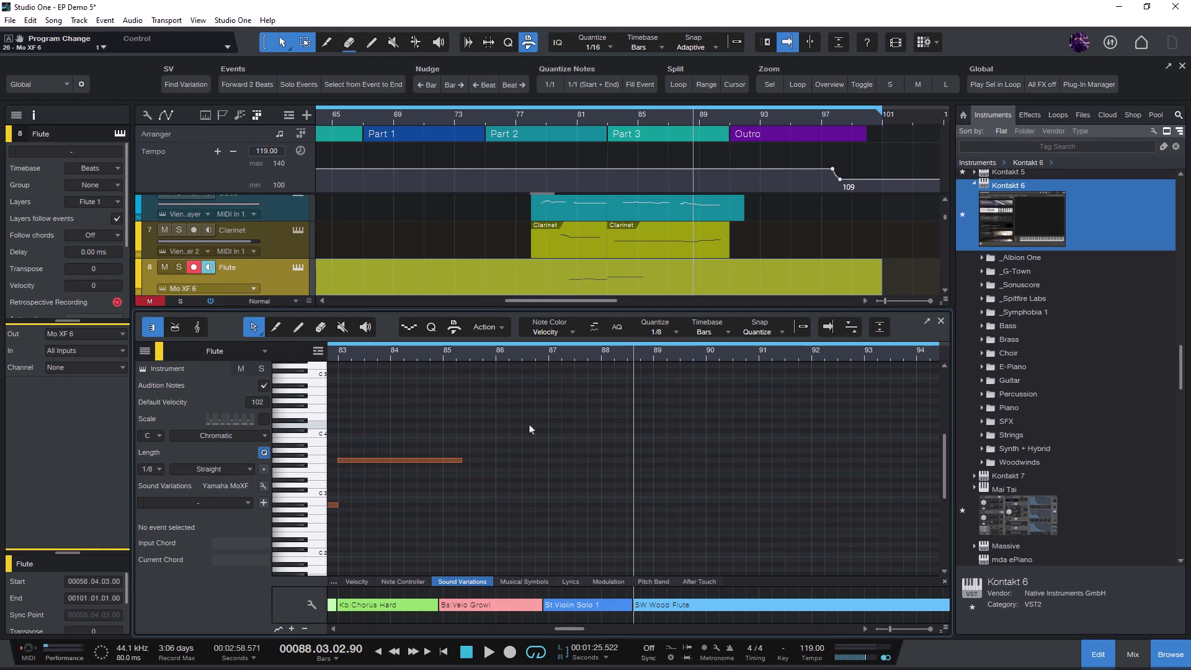
click(350, 354)
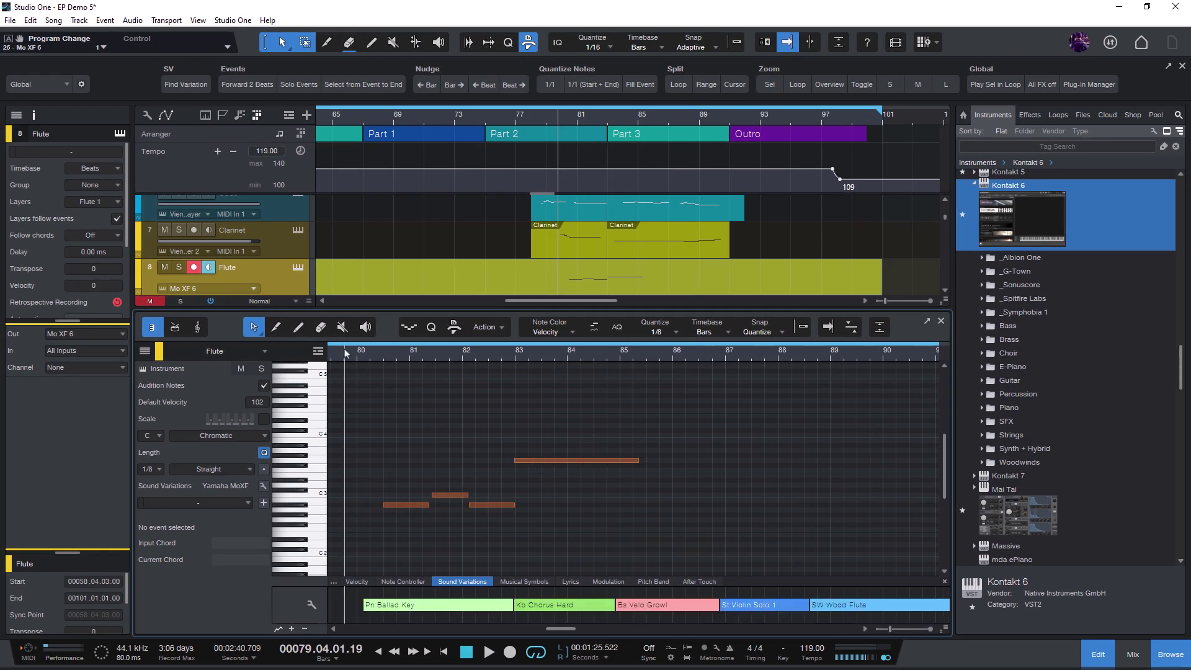